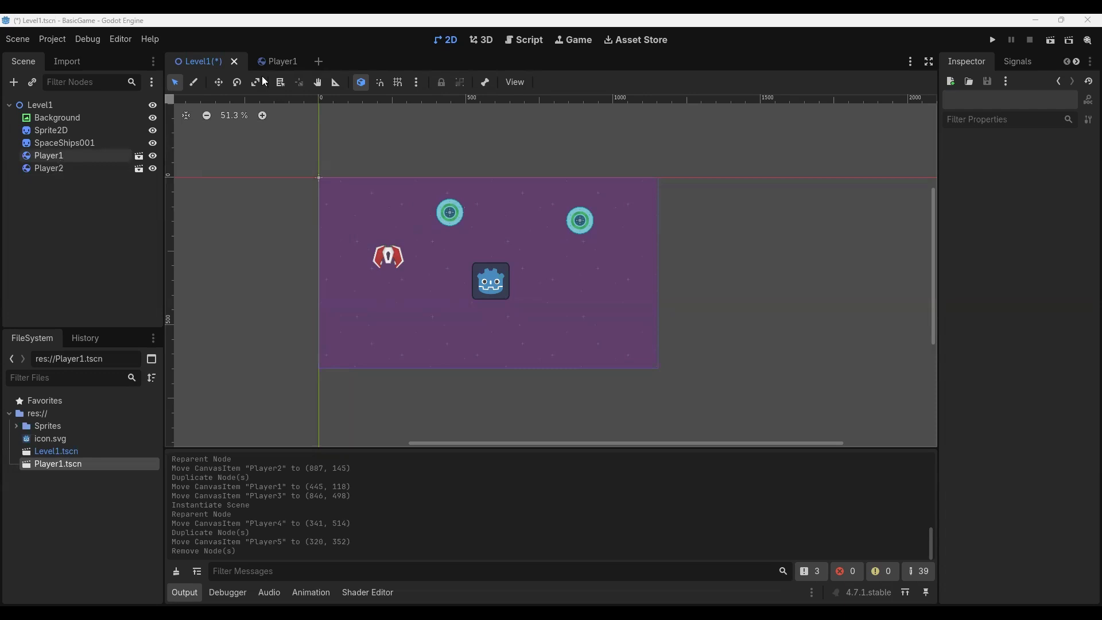
- Open the Player1 scene, set its root body's Gravity Scale to 5, and save the scene
click(276, 63)
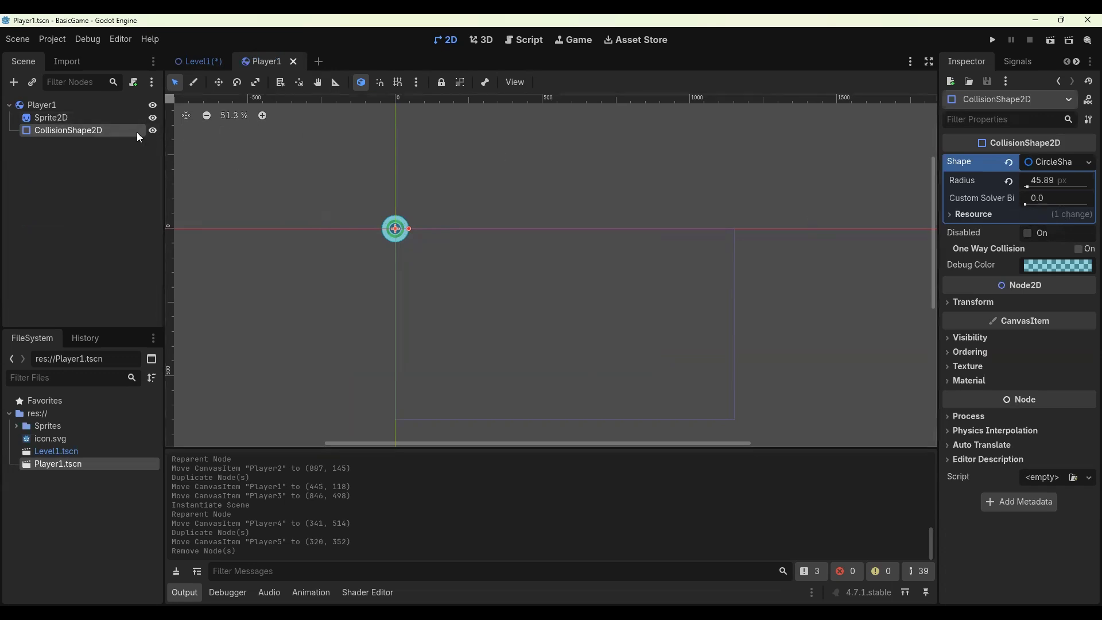
click(94, 107)
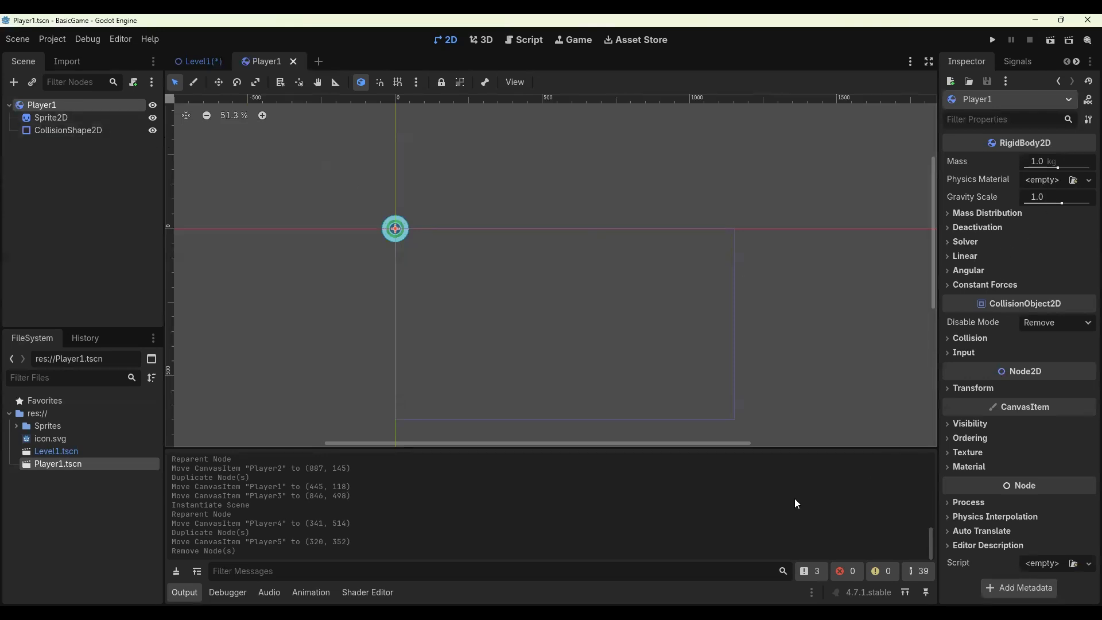
click(1040, 197)
text(5)
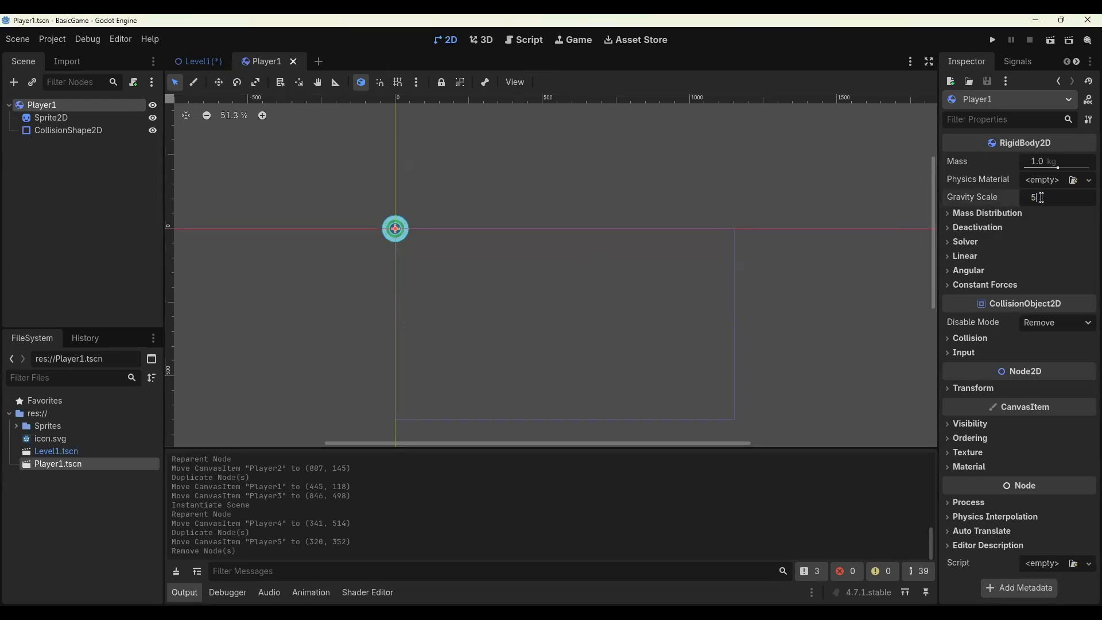
key(Return)
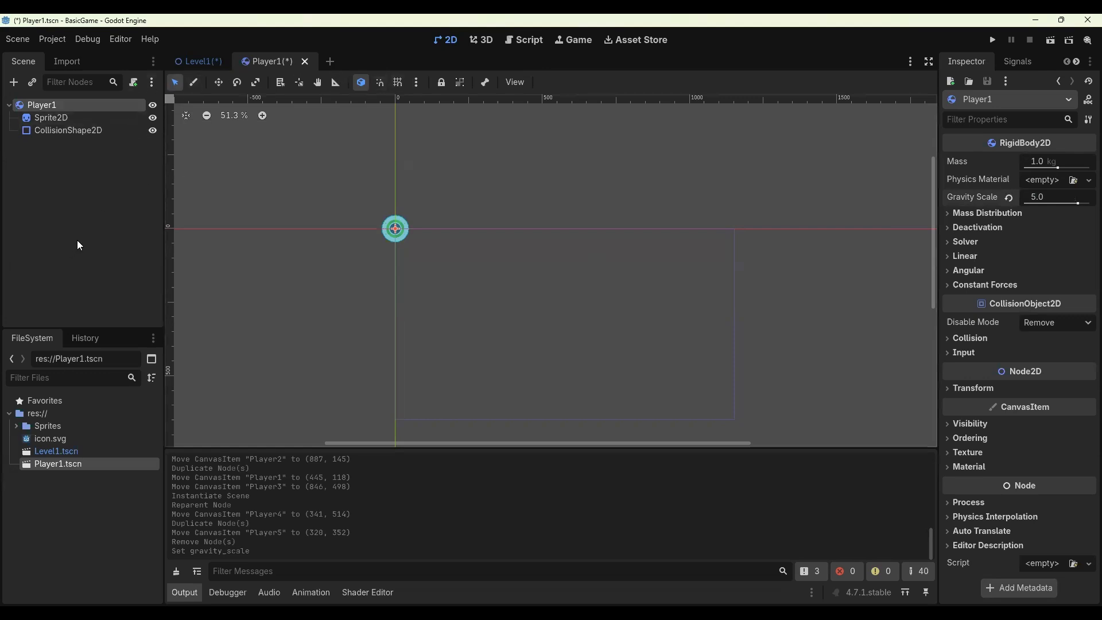
key(ctrl+s)
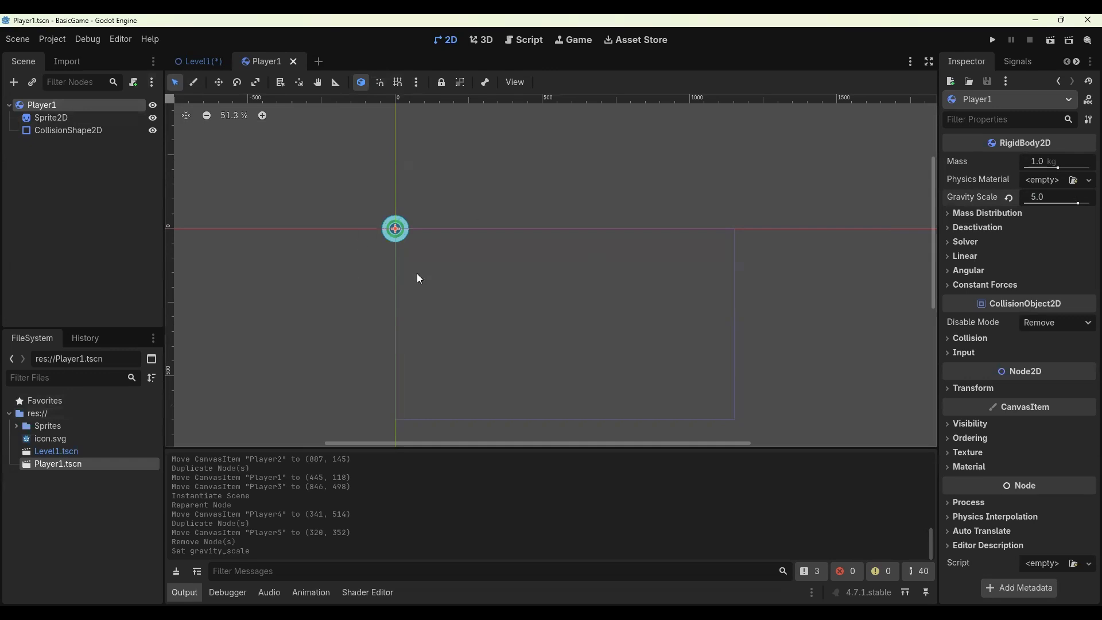
- Check the player instances in Level1, then set the Player1 scene's Gravity Scale to 3 and save it
click(201, 62)
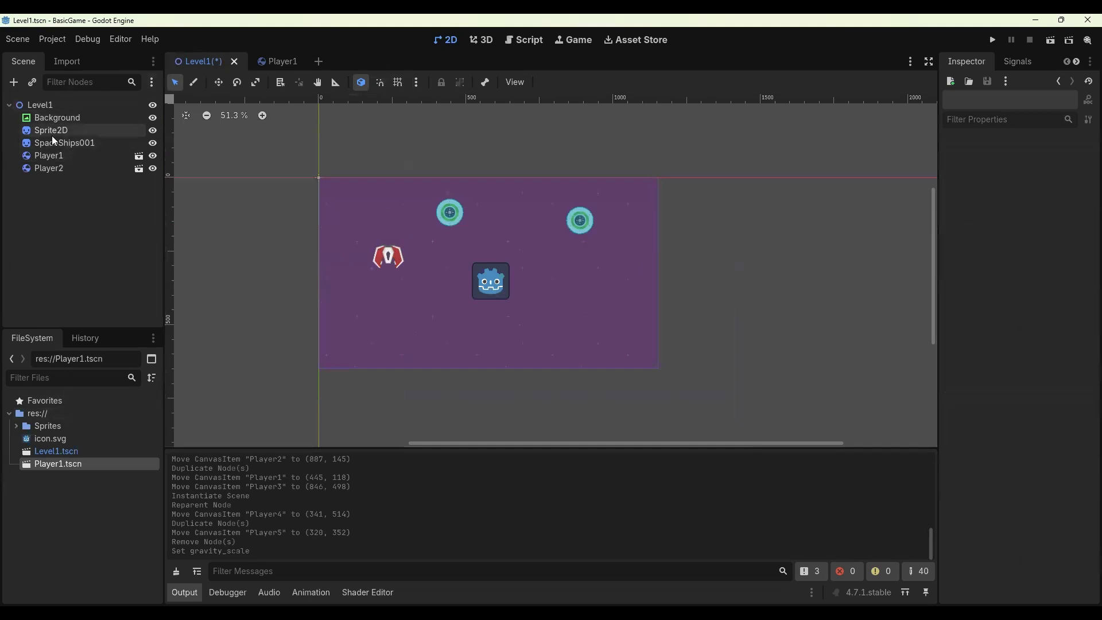
click(49, 156)
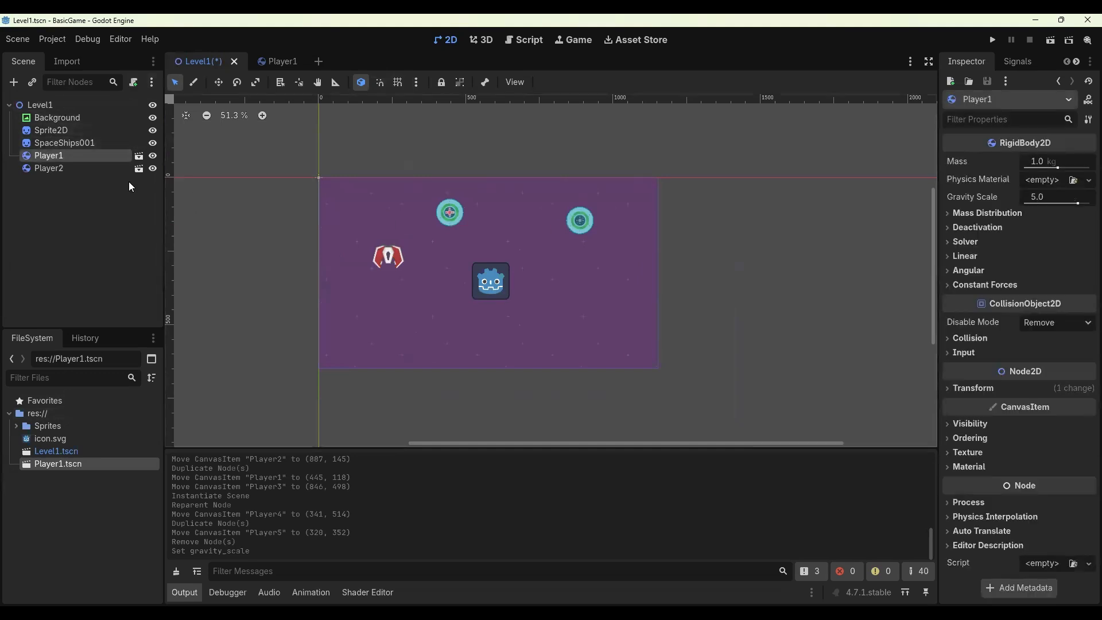
click(74, 169)
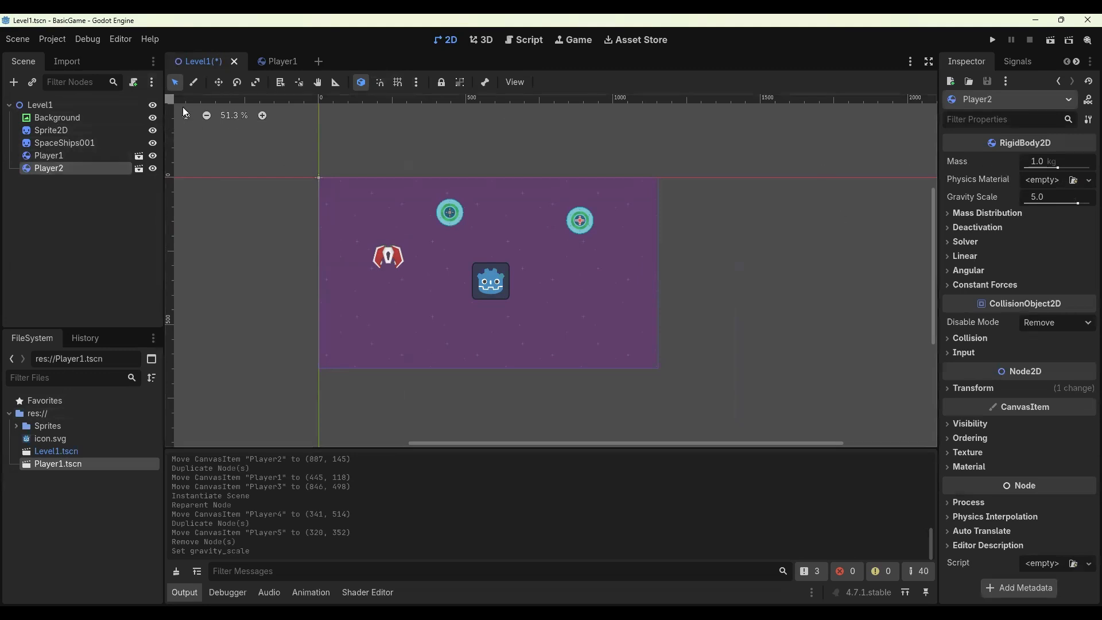
click(281, 62)
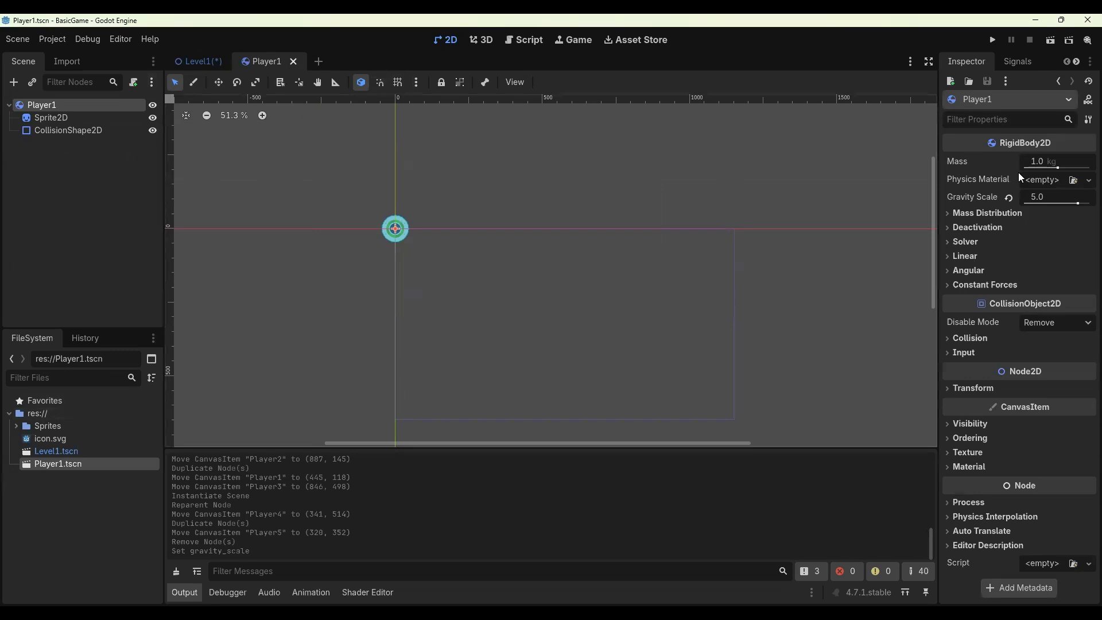
click(1038, 196)
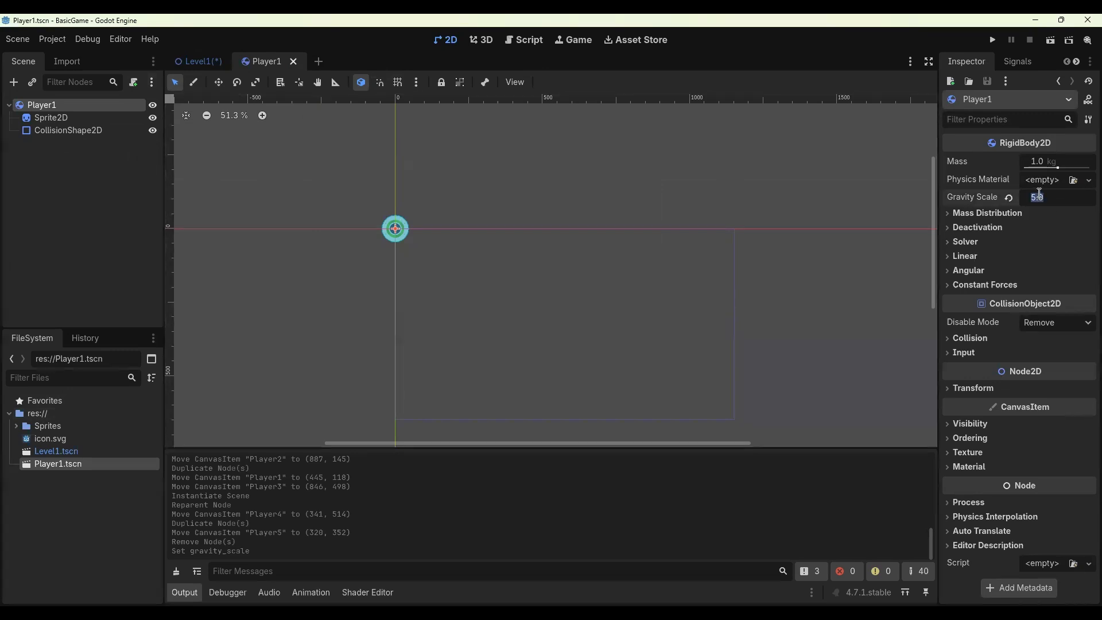
text(3)
key(Return)
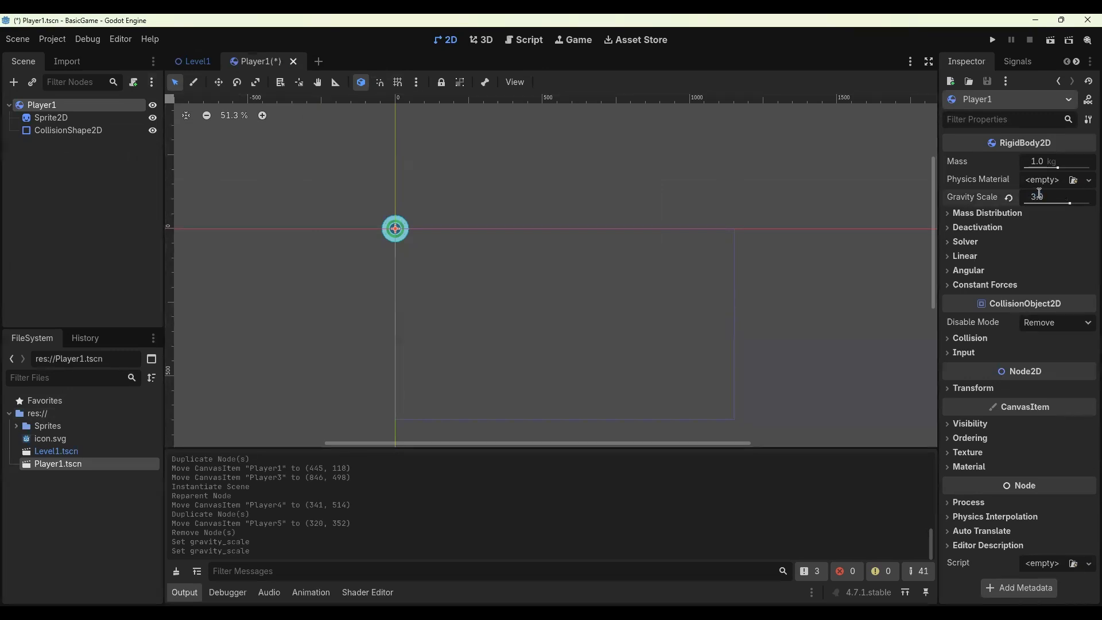
key(ctrl+s)
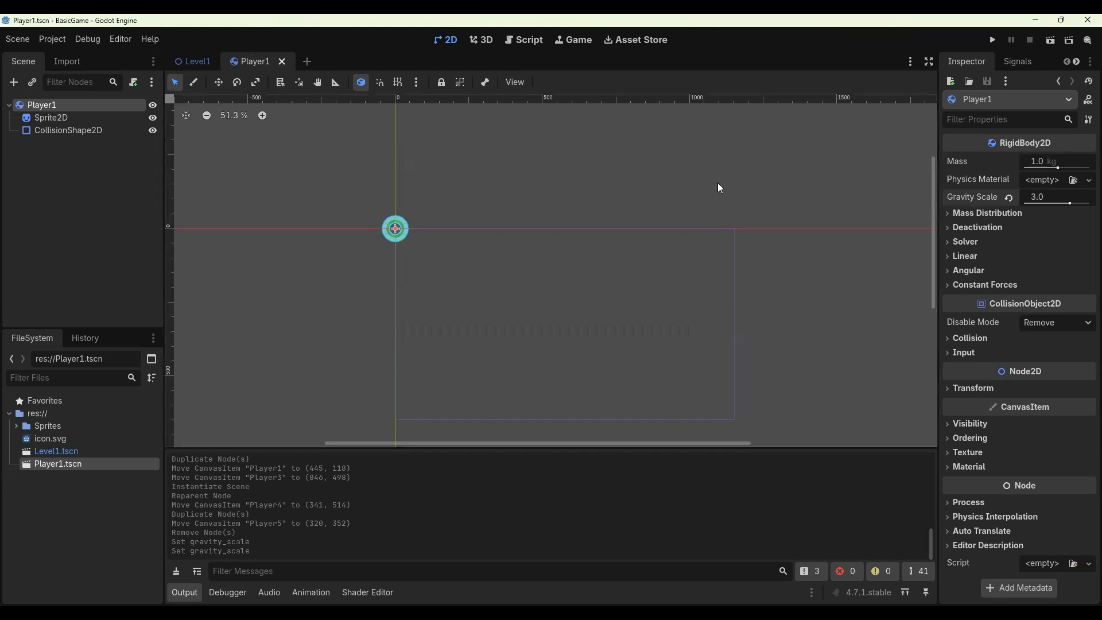
- In Level1, override the Player2 instance's Gravity Scale to 5
click(189, 60)
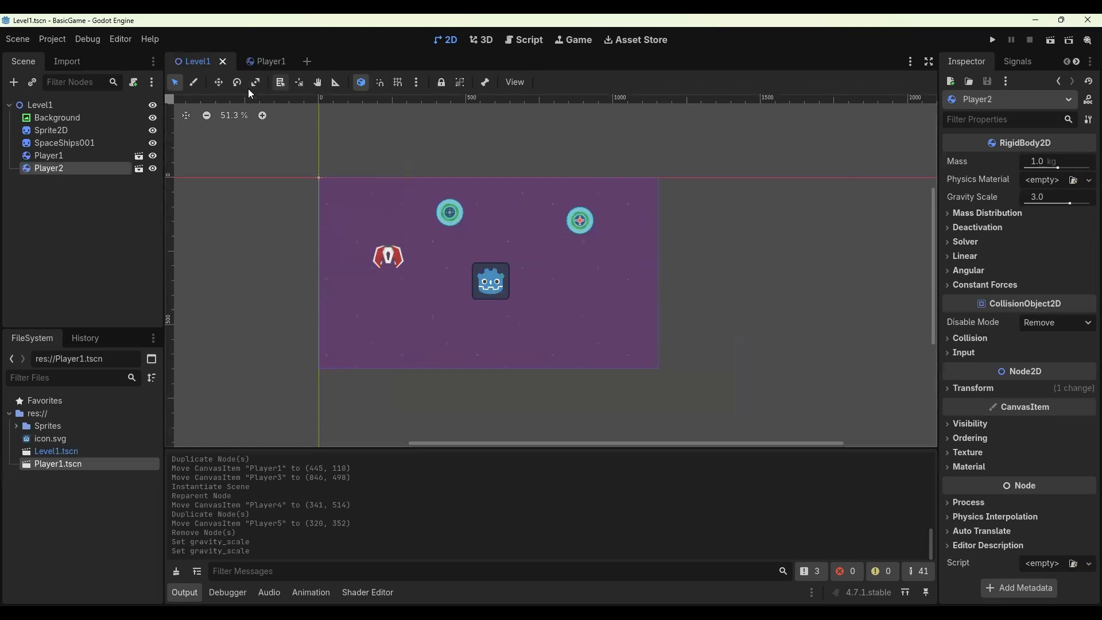
click(48, 154)
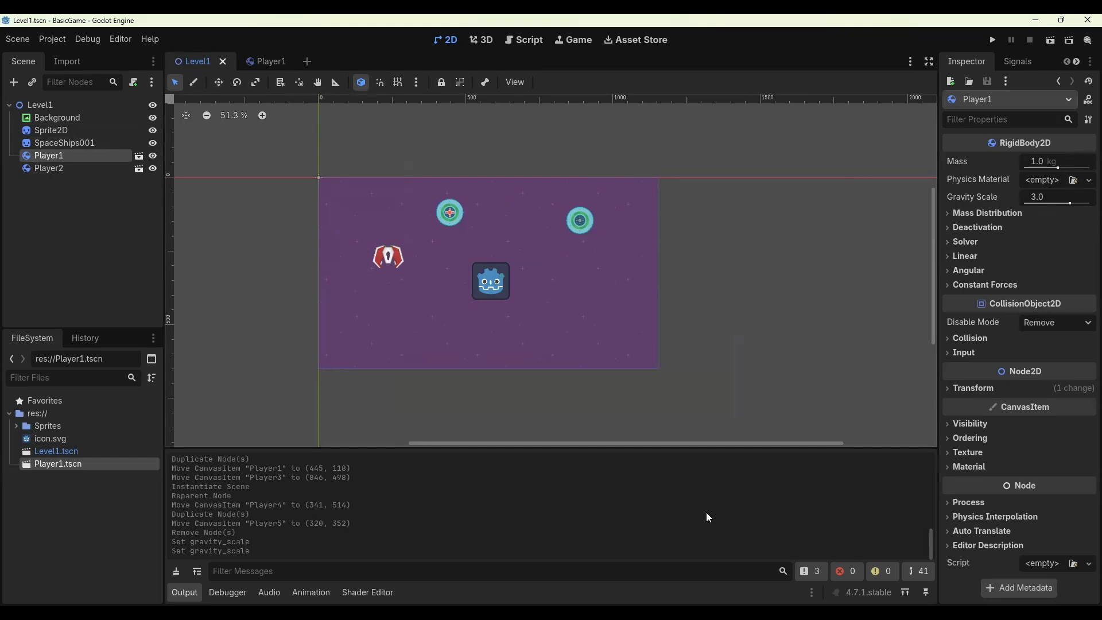
click(270, 63)
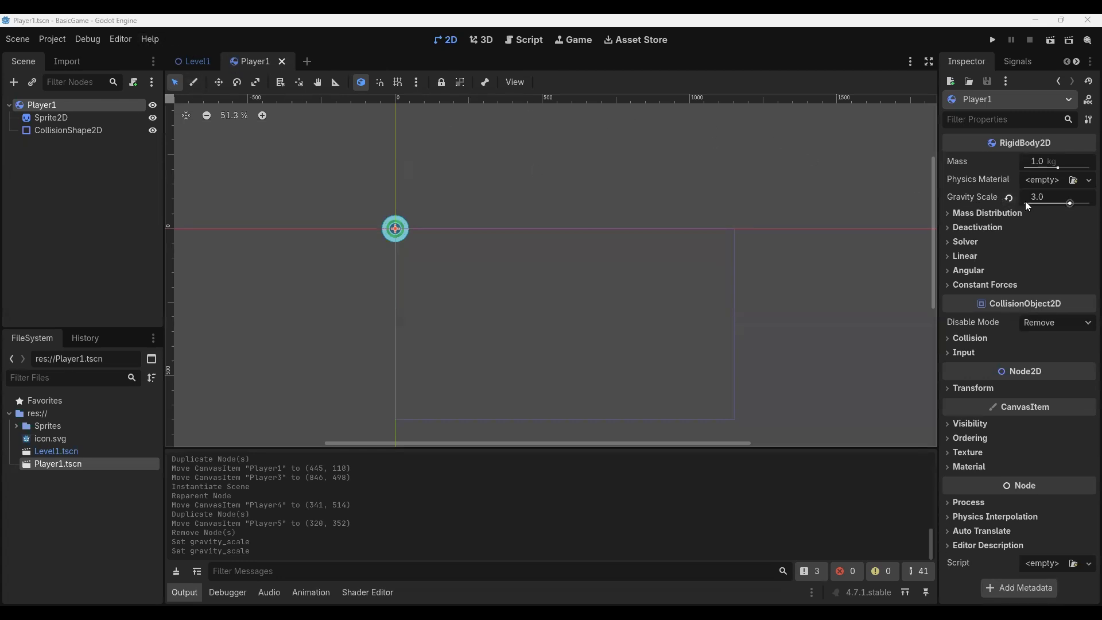
click(194, 63)
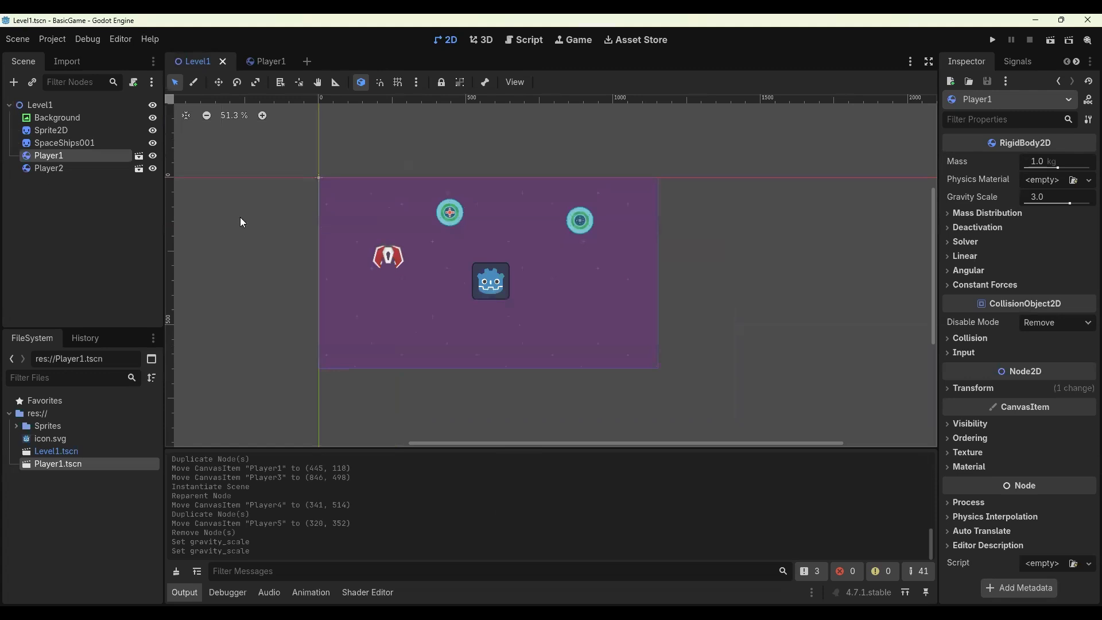
click(754, 446)
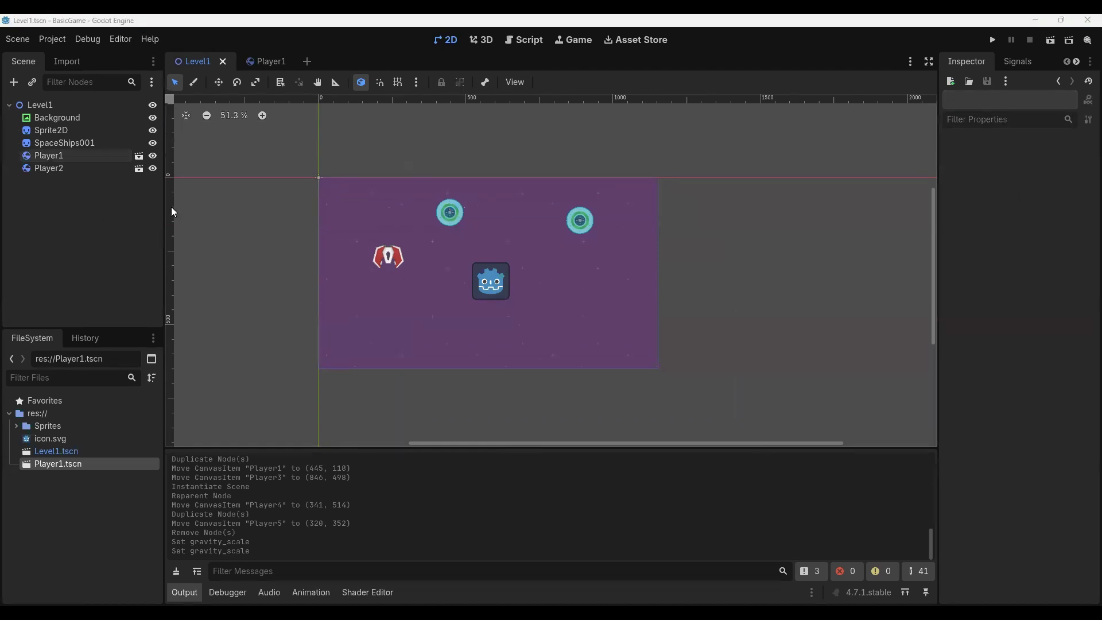
click(50, 157)
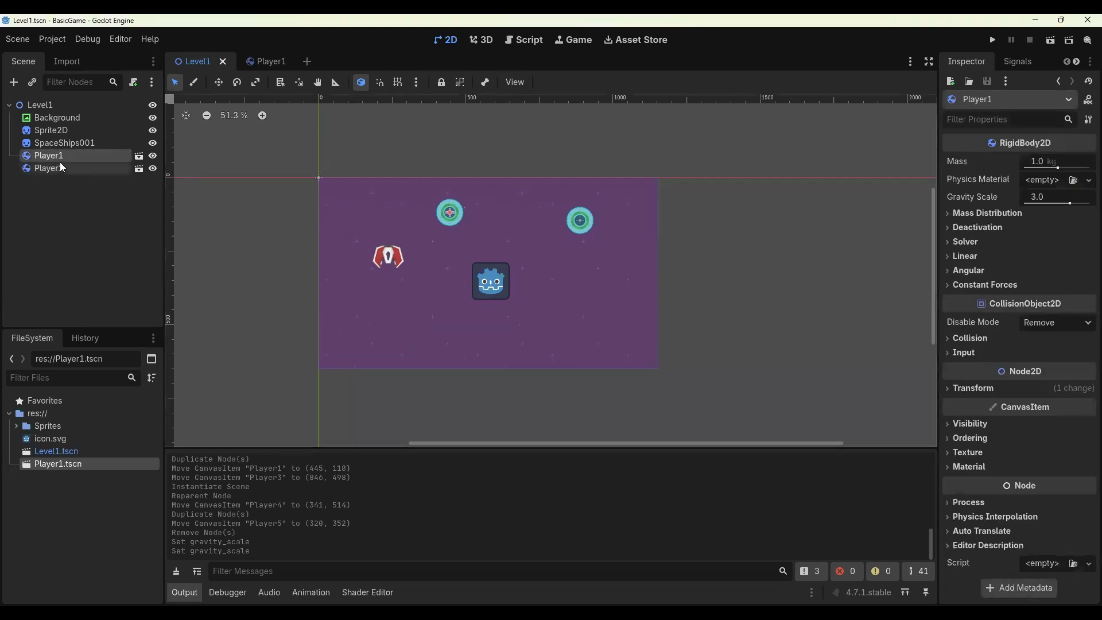
click(102, 167)
click(1045, 196)
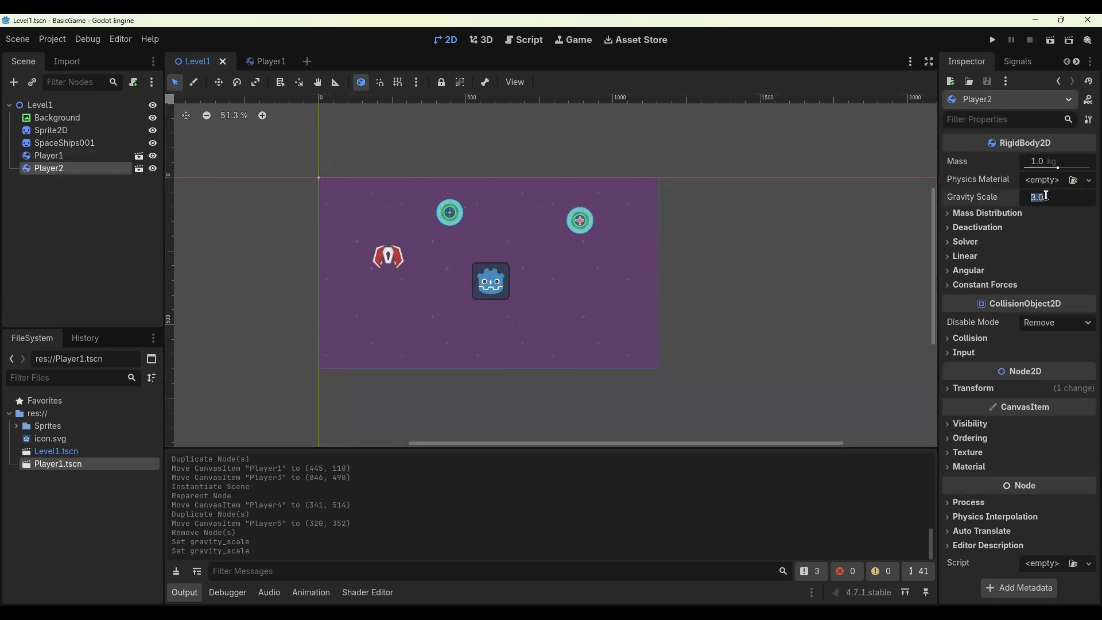
text(5)
key(Return)
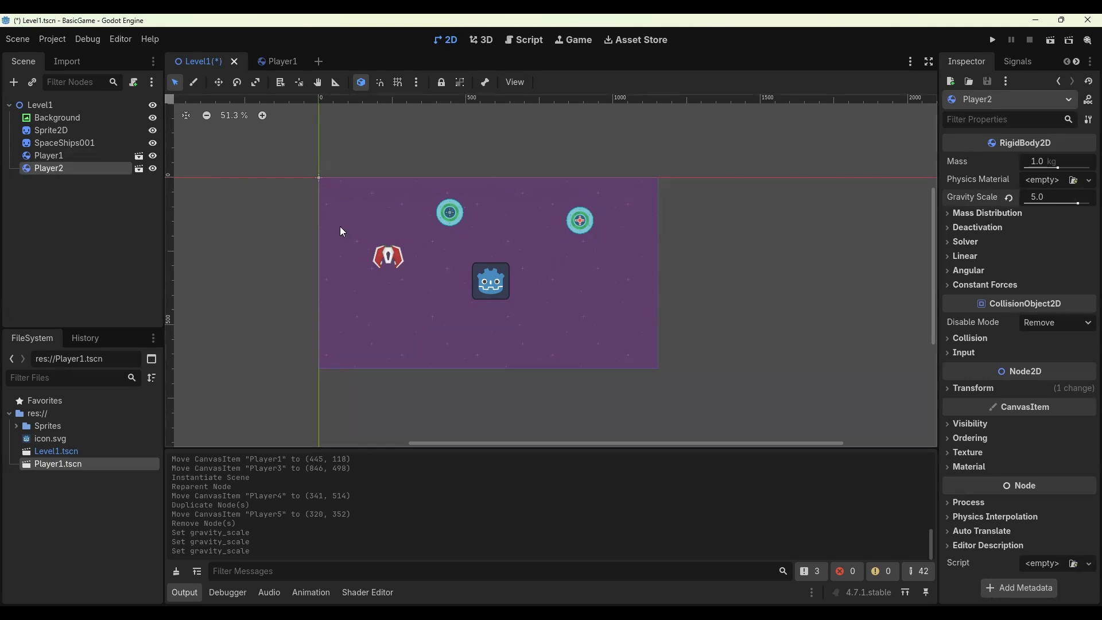
- Override the Player1 instance's Gravity Scale to 0
click(80, 159)
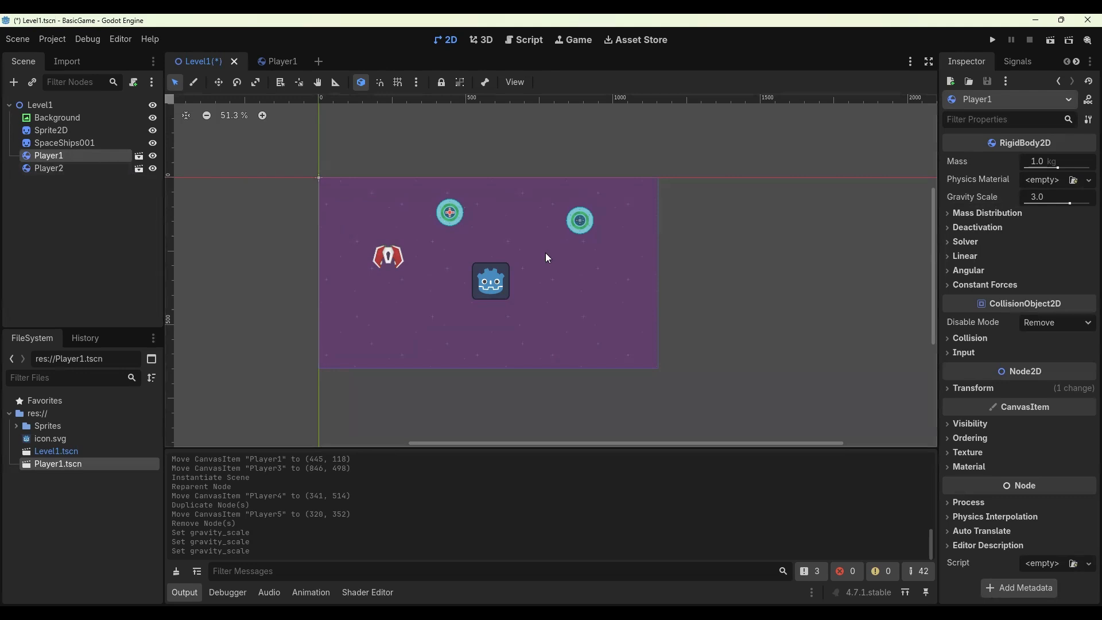
click(1041, 199)
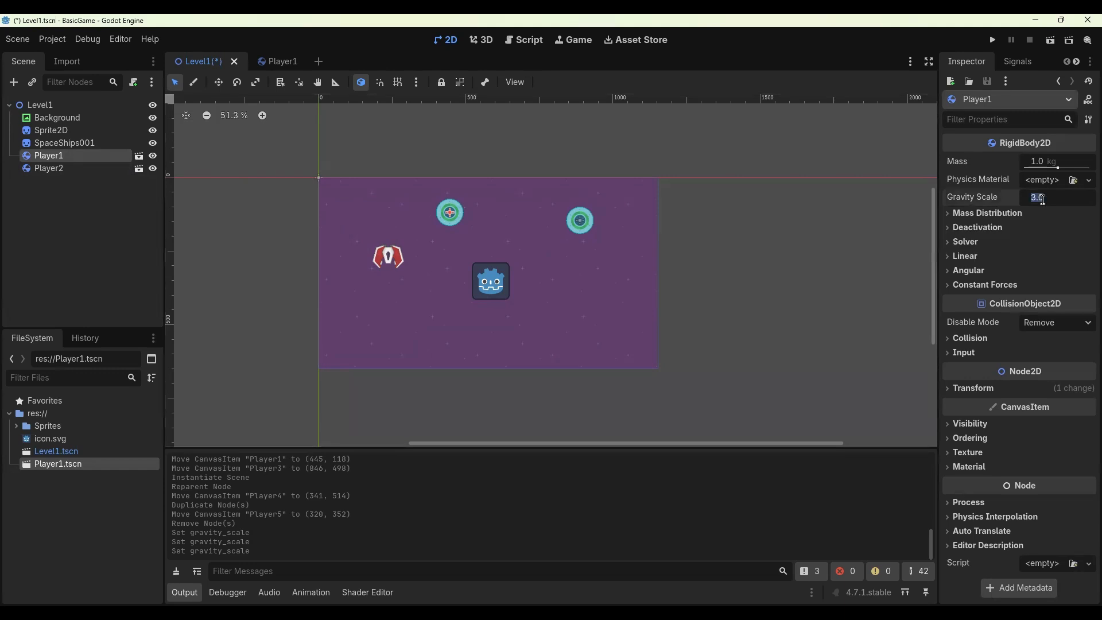
text(0)
key(Return)
click(1075, 246)
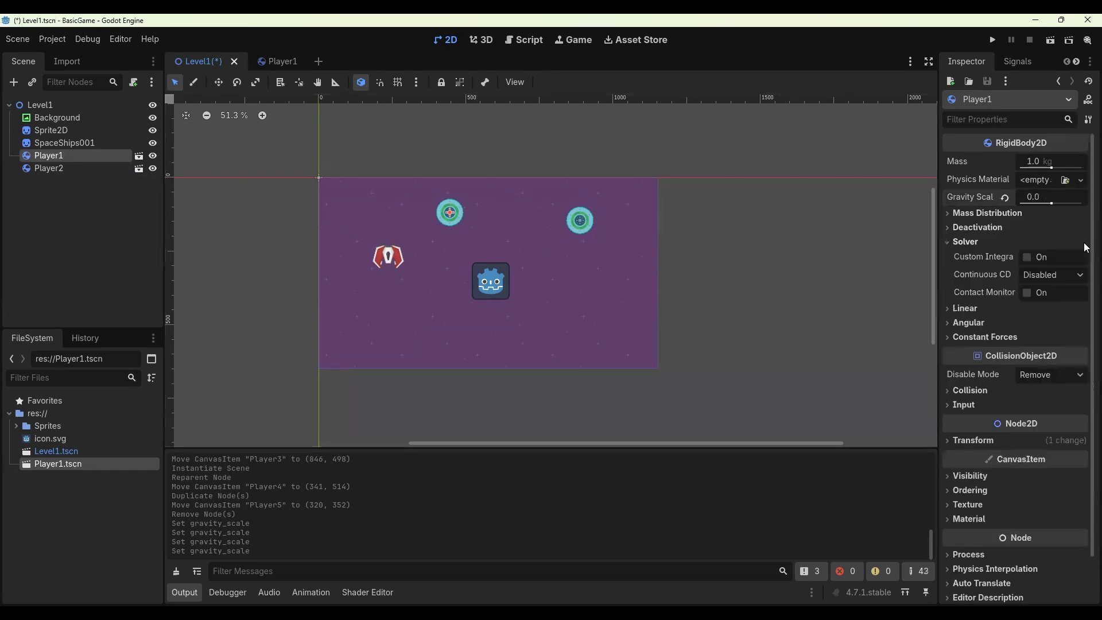
- Change the Player2 instance's Gravity Scale override to 1
click(76, 169)
click(1048, 197)
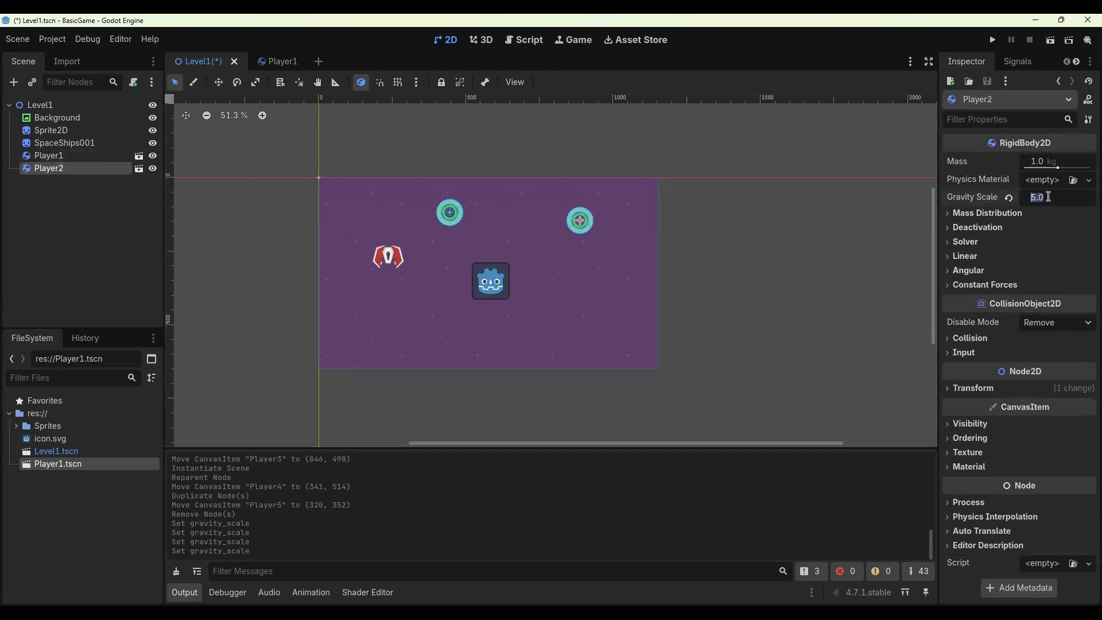
text(1)
key(Return)
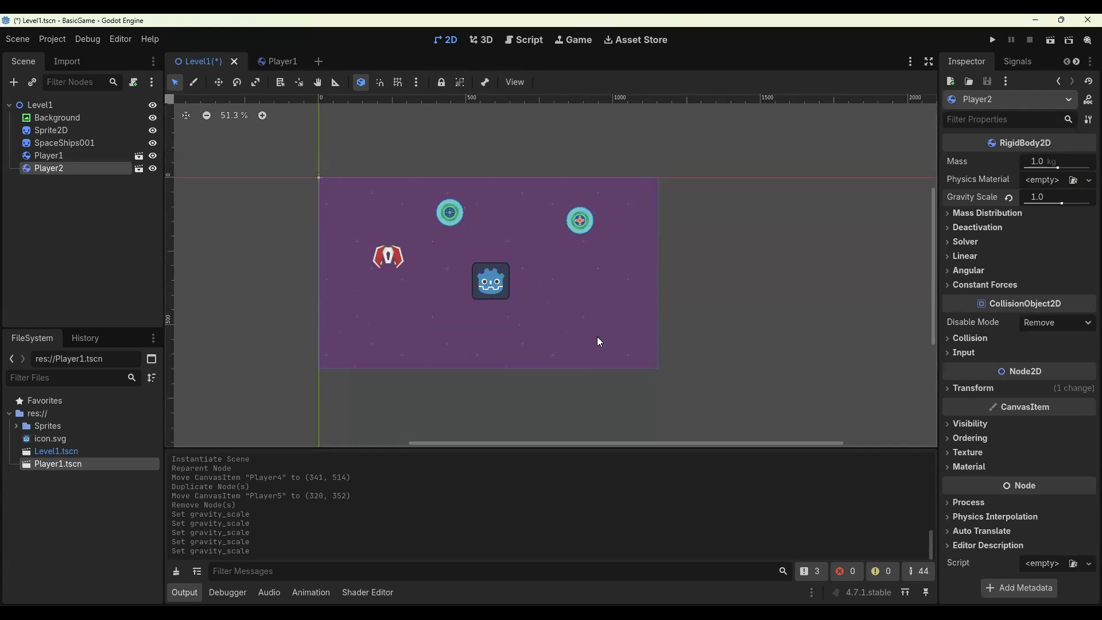
- Run the project to test how the players fall with different gravity scales
click(1051, 41)
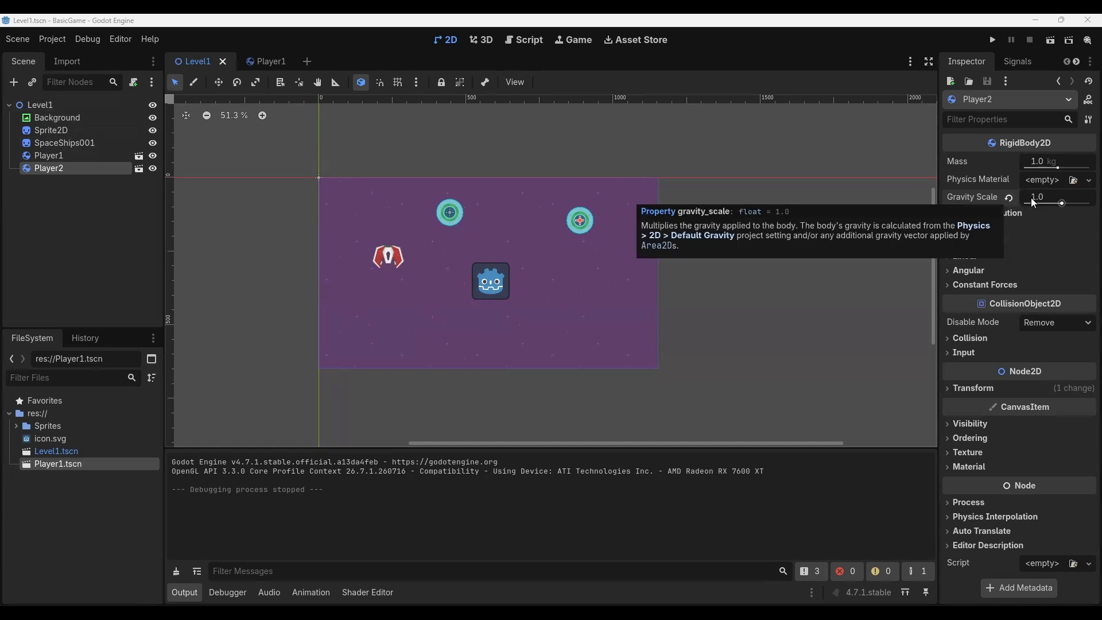
click(271, 61)
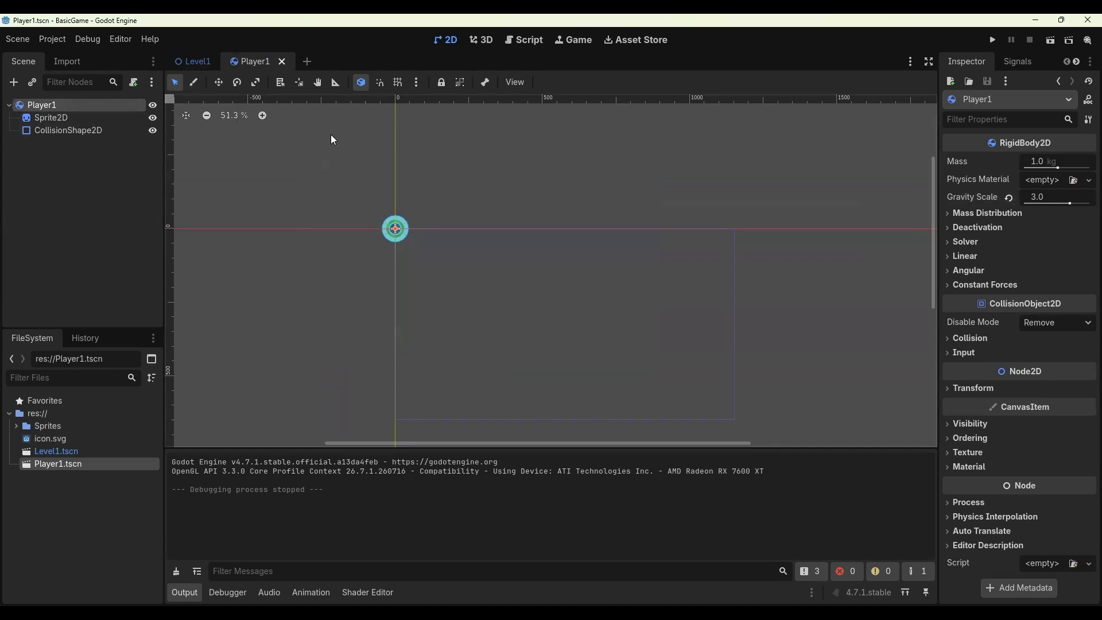
click(184, 60)
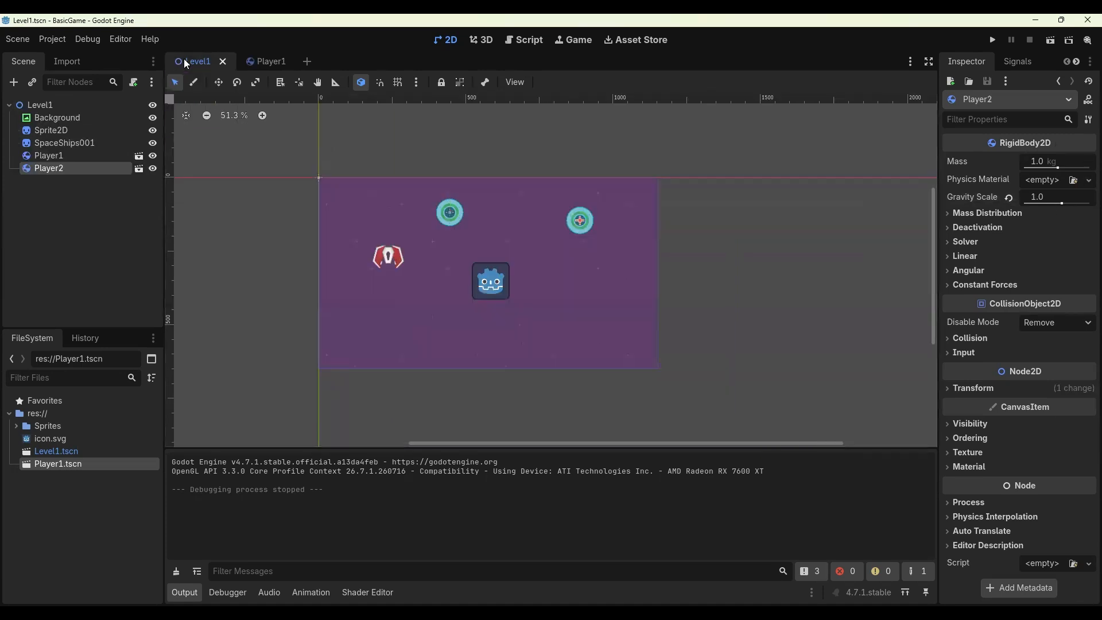
- Revert the Gravity Scale overrides on both the Player2 and Player1 instances in Level1
click(1008, 196)
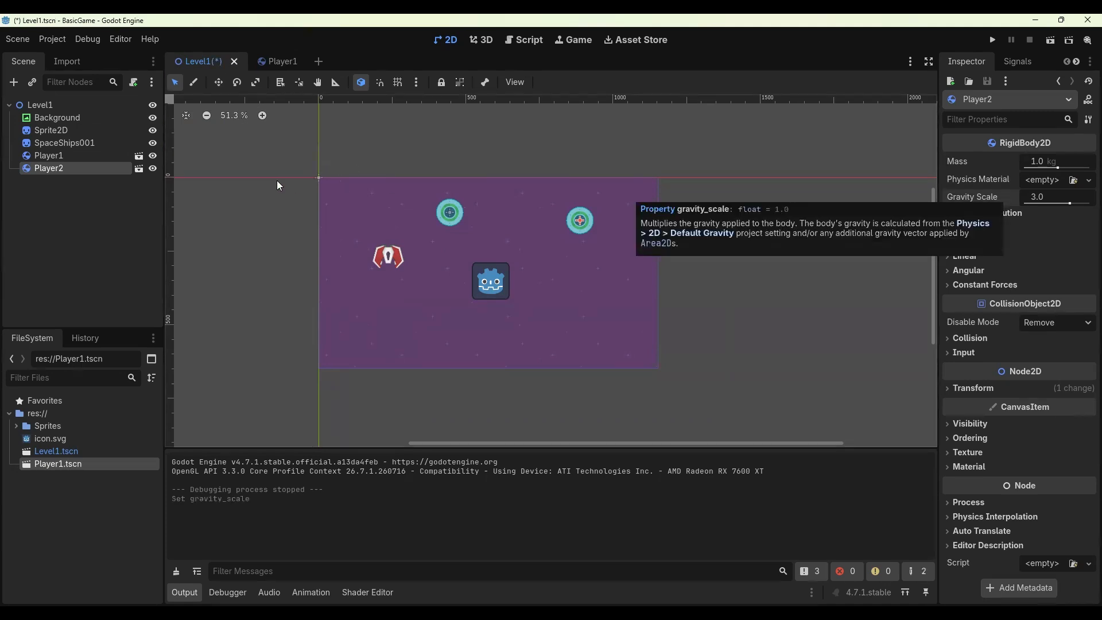
click(75, 153)
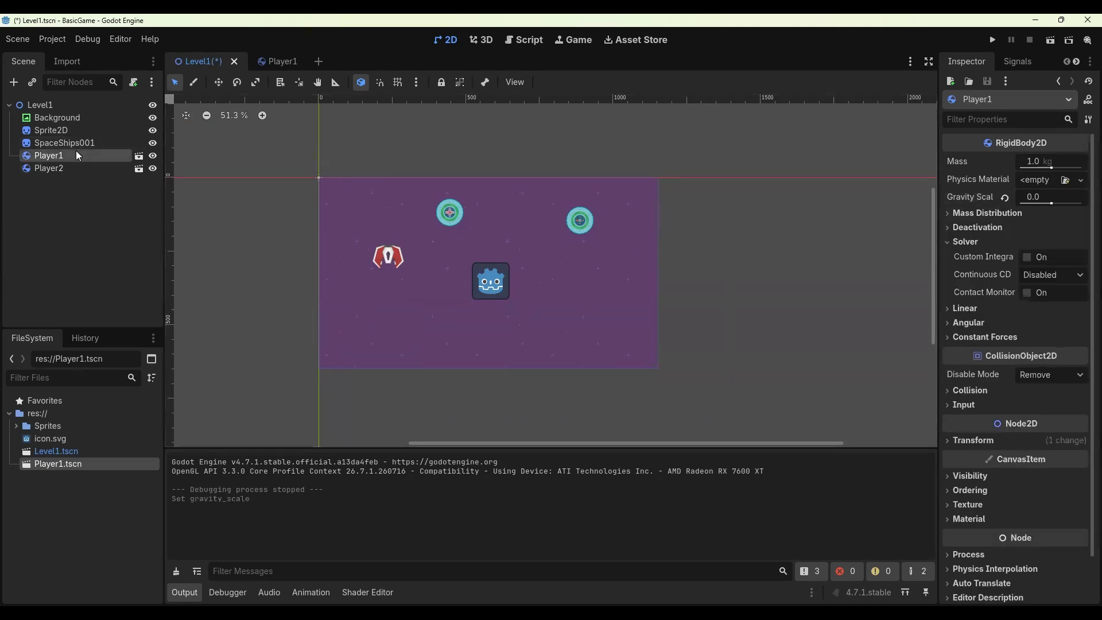
click(1006, 198)
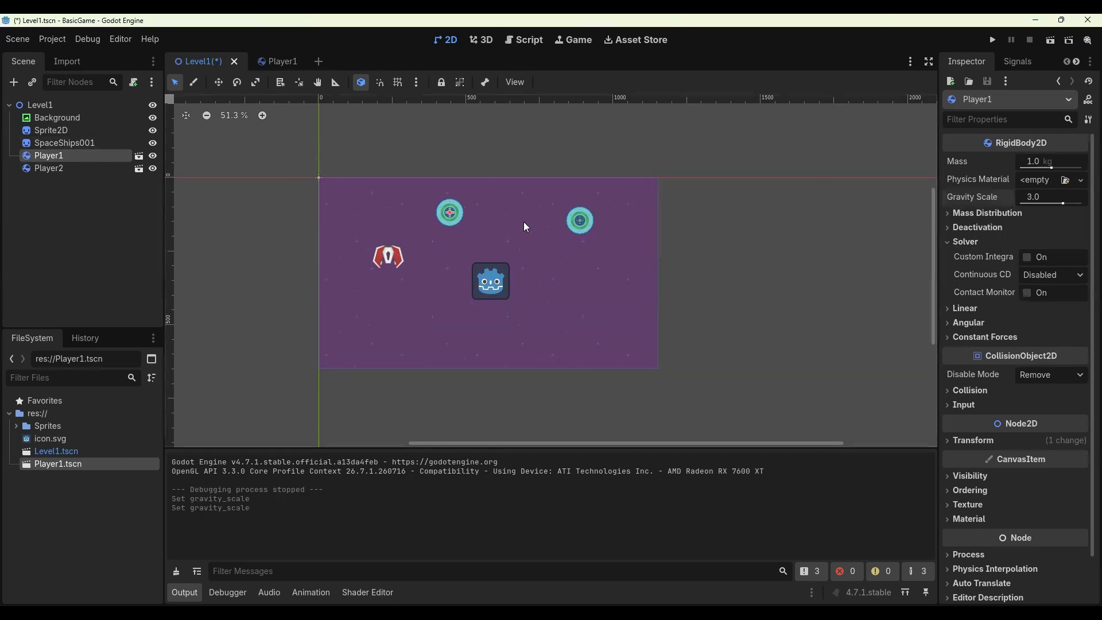
- Revert the Player1 scene's Gravity Scale to its default, then save the Level1 scene
click(276, 60)
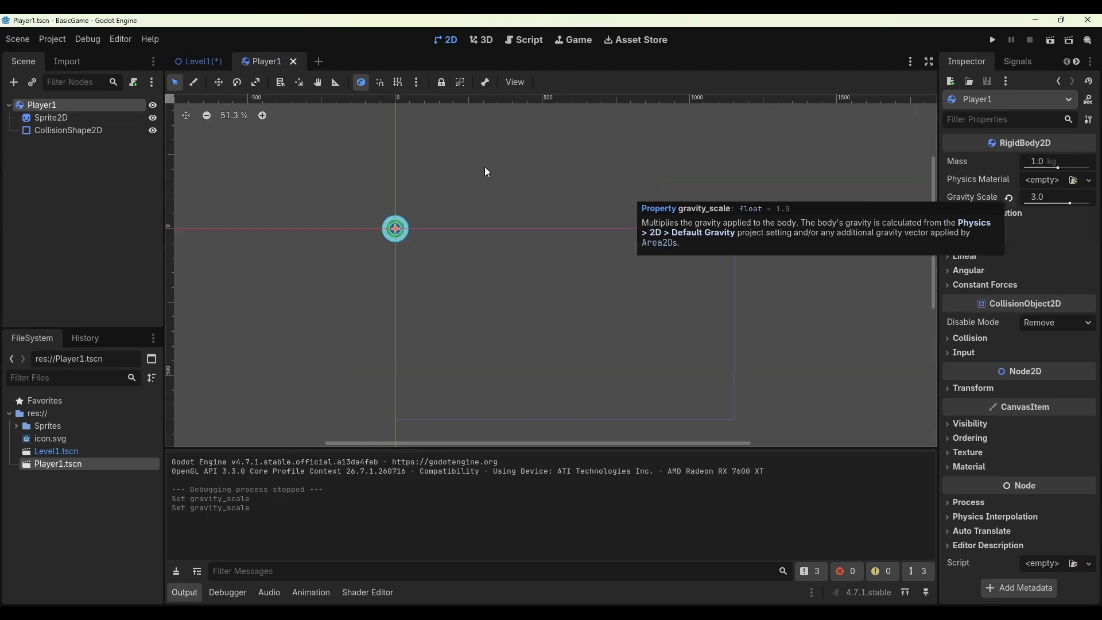
click(1011, 197)
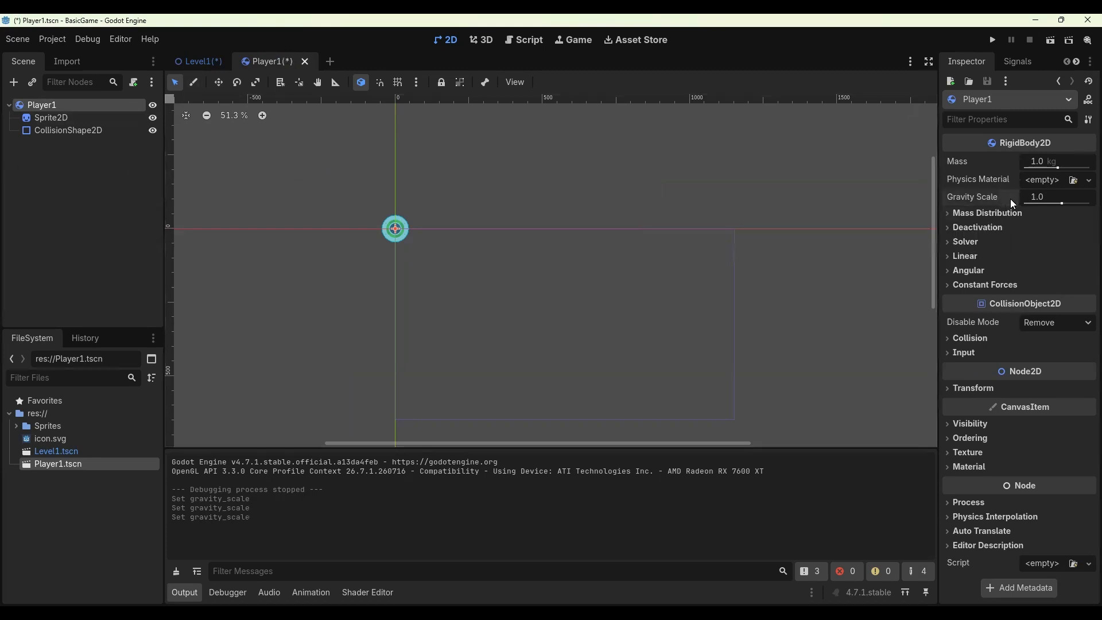
click(201, 63)
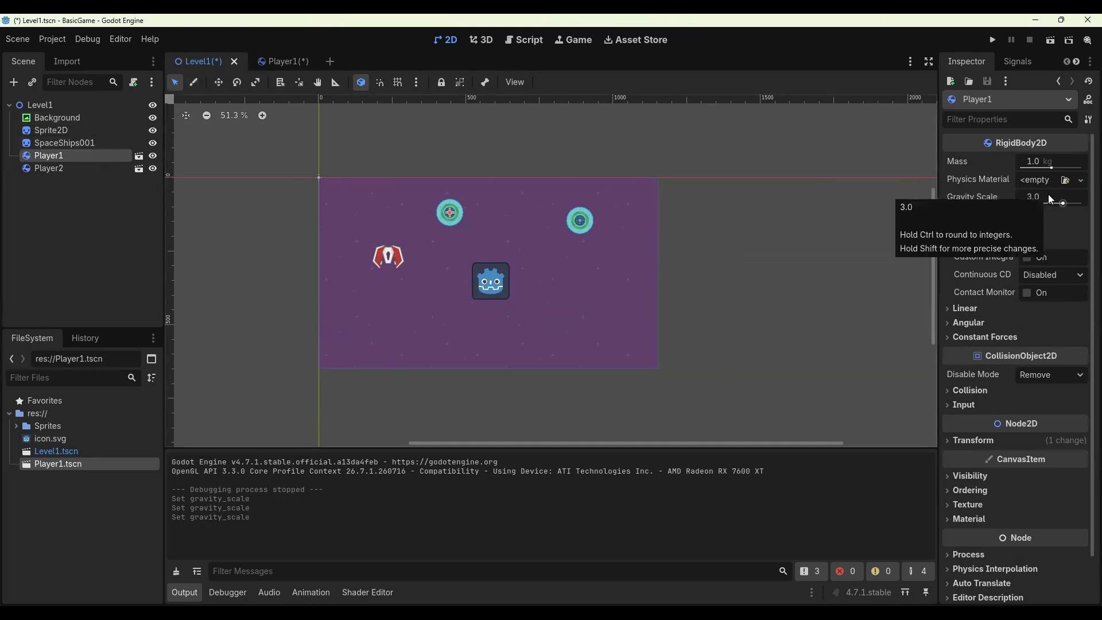
key(ctrl+s)
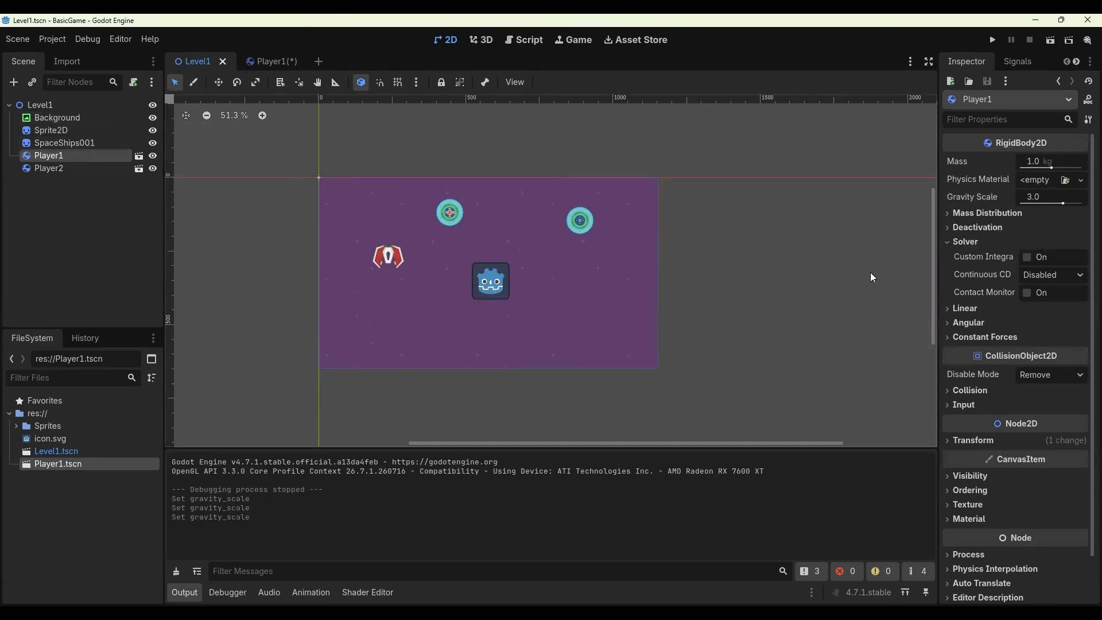
- Save the Player1 scene
click(277, 61)
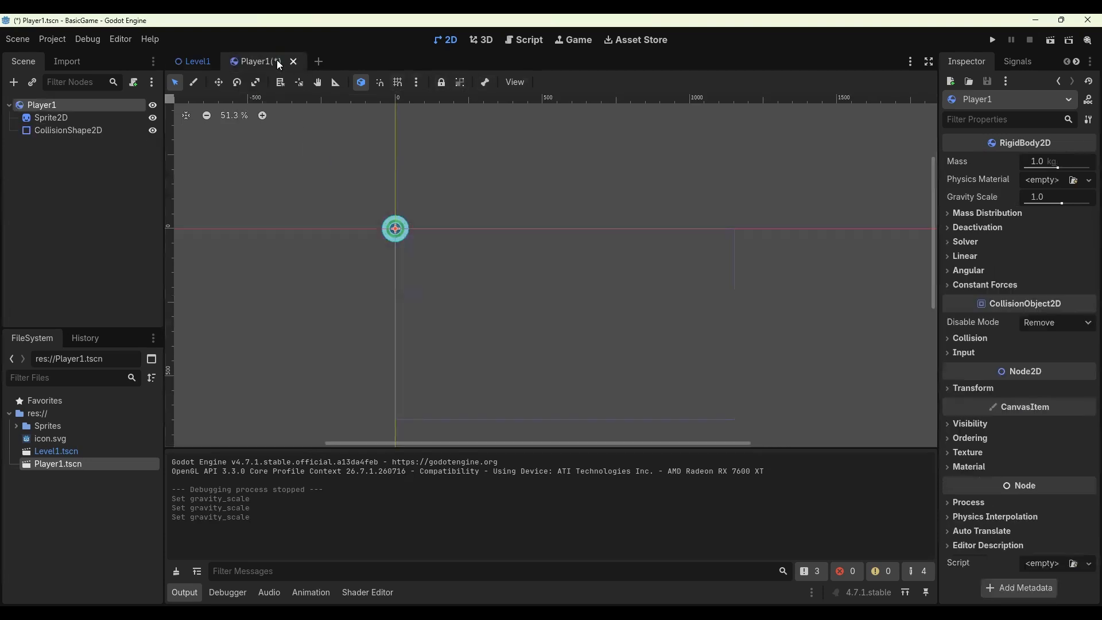
key(ctrl+s)
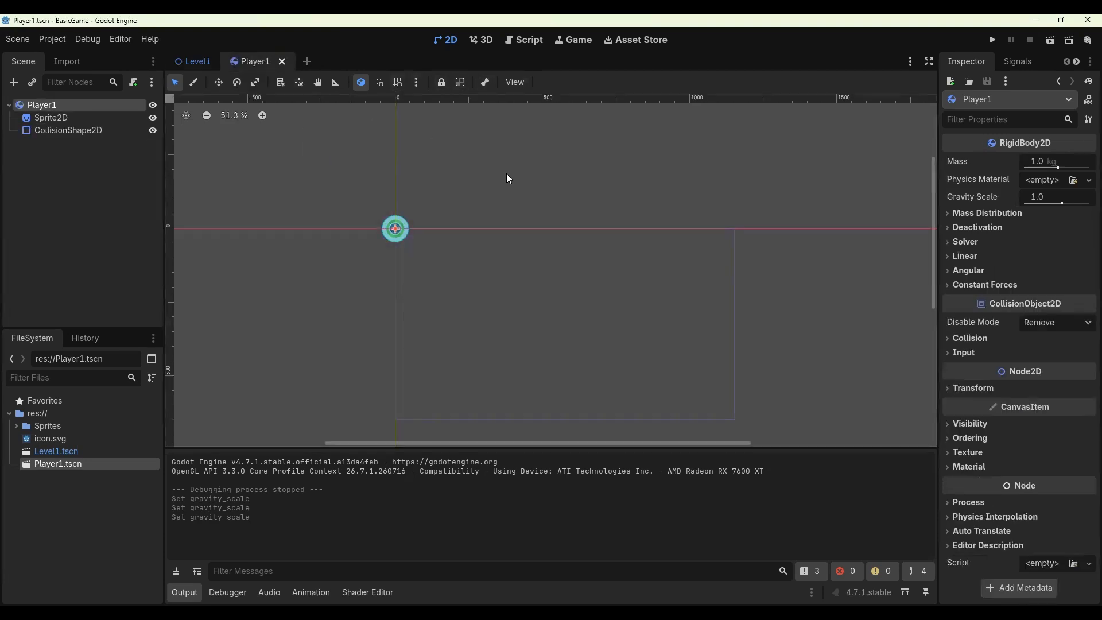
- In the Player1 scene, set the Sprite2D's scale to 3 and save the scene
click(189, 61)
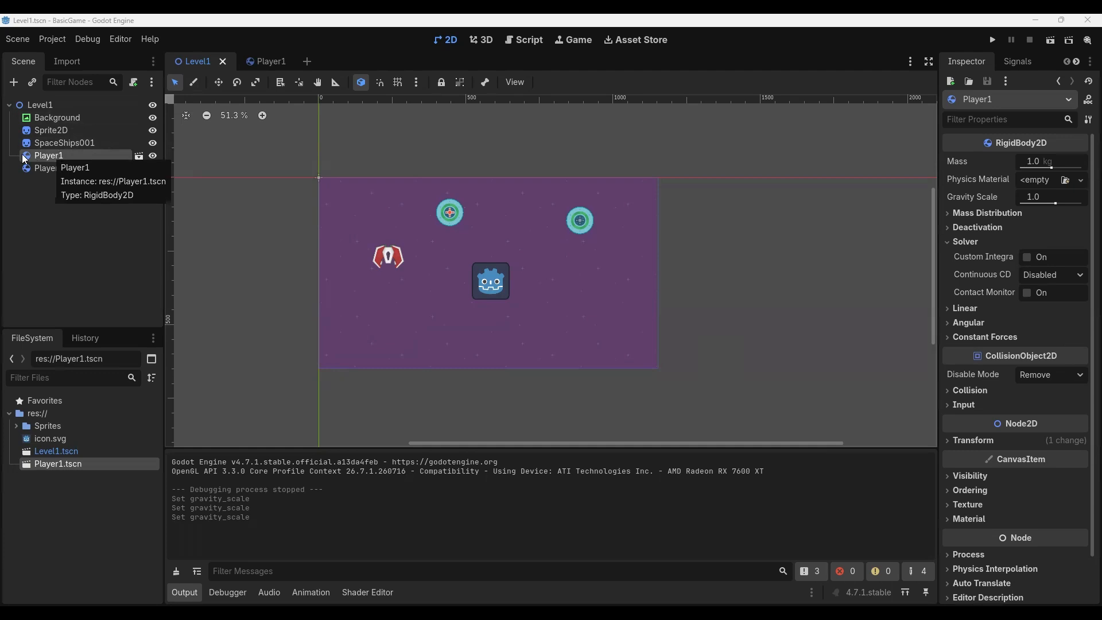
click(275, 64)
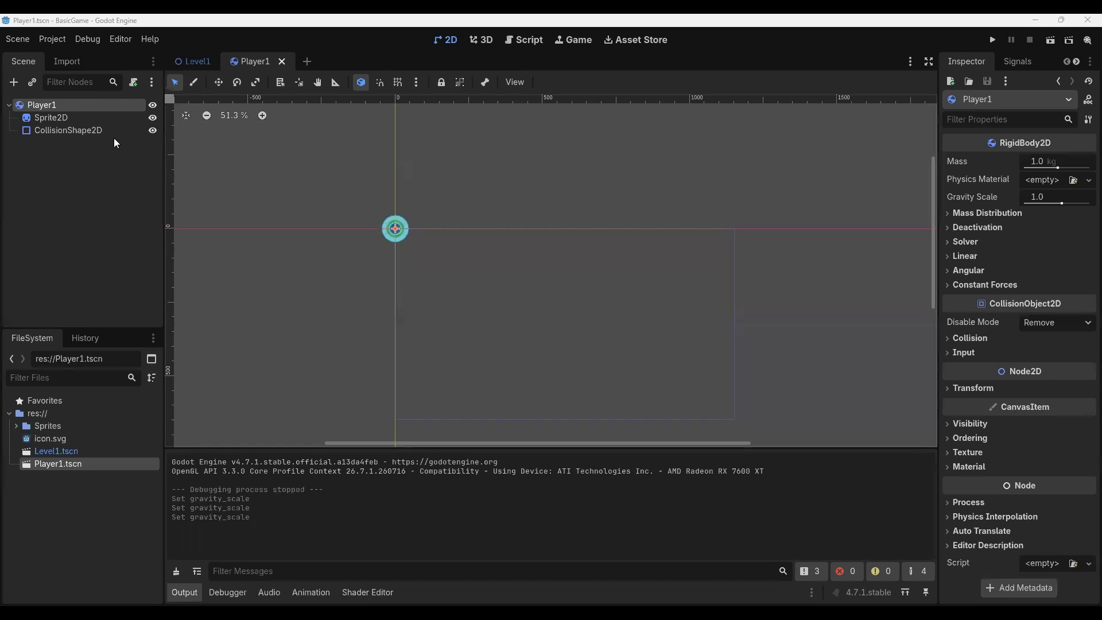
click(50, 118)
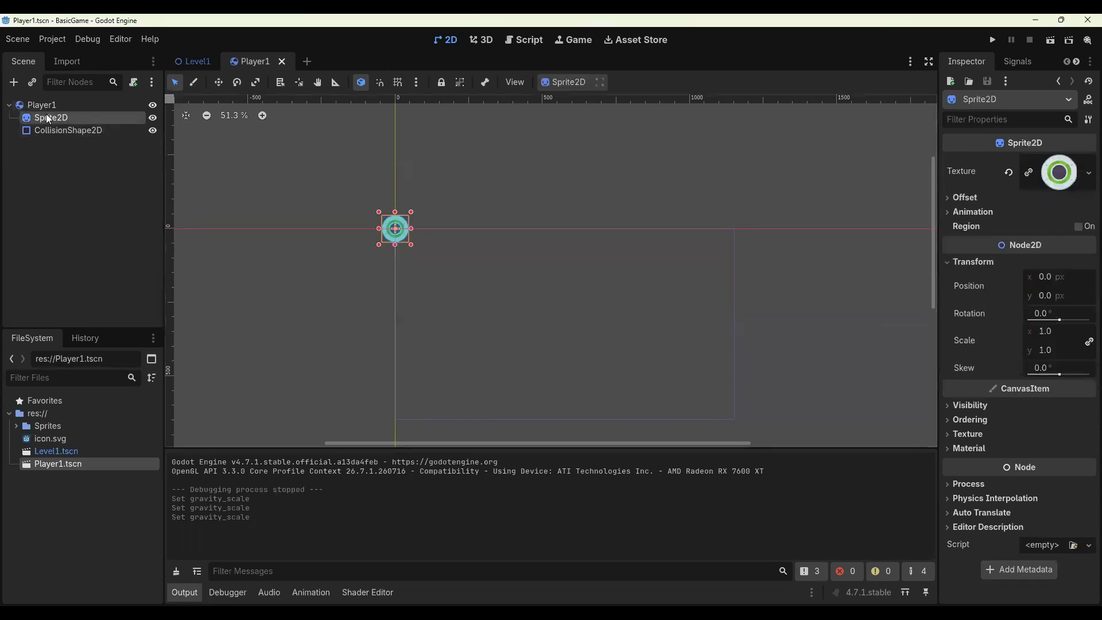
click(1050, 330)
key(Tab)
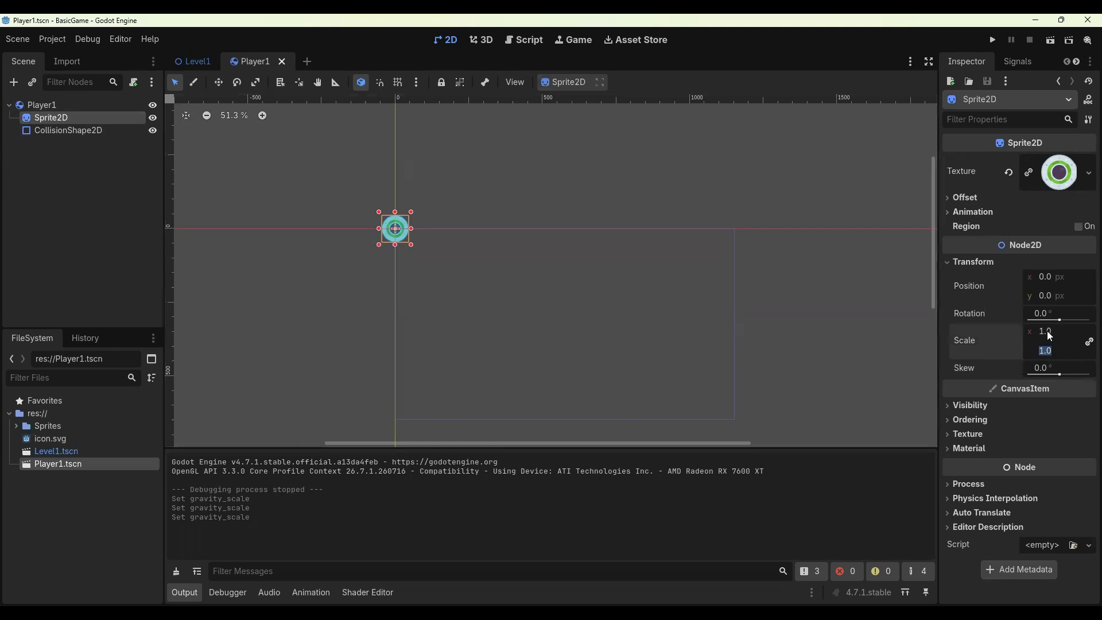
text(3)
key(Return)
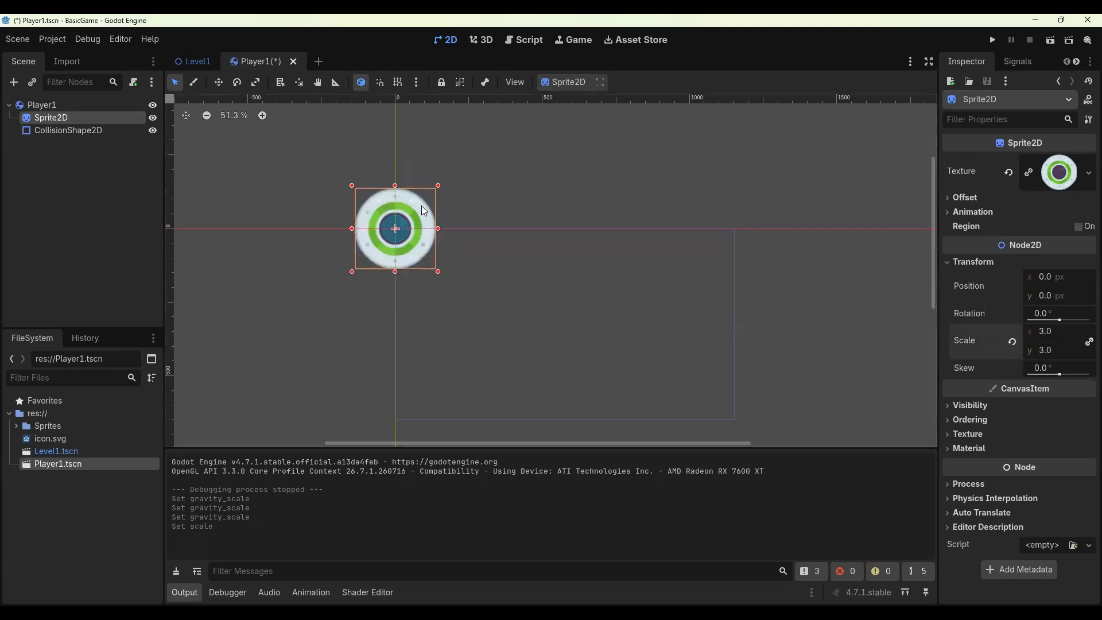
key(ctrl+s)
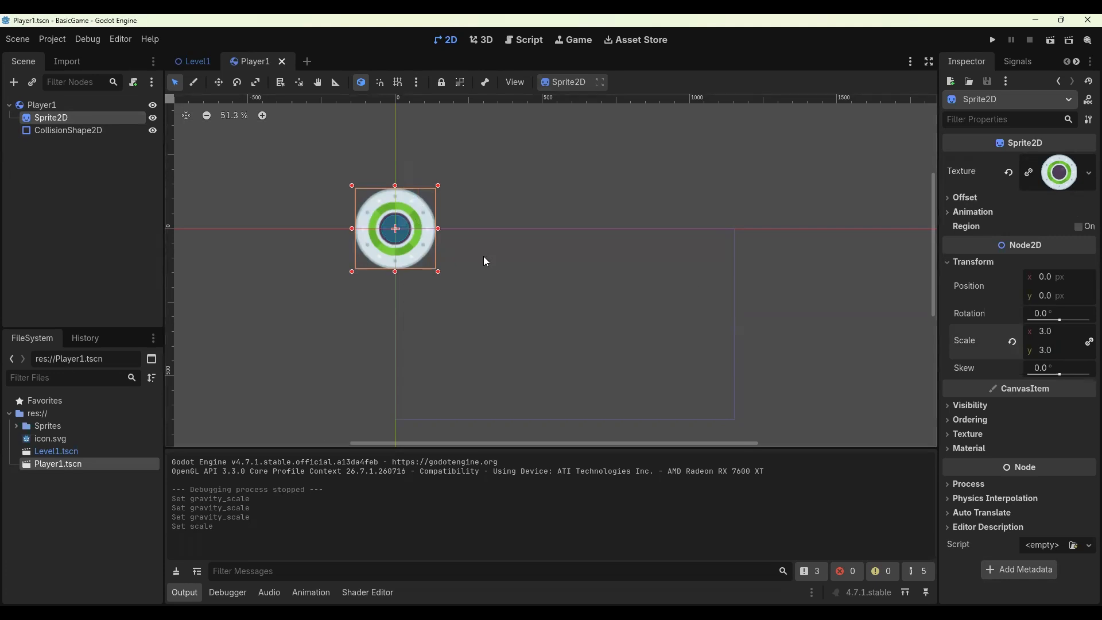
- Enable Editable Children on the Player1 instance in Level1
click(189, 62)
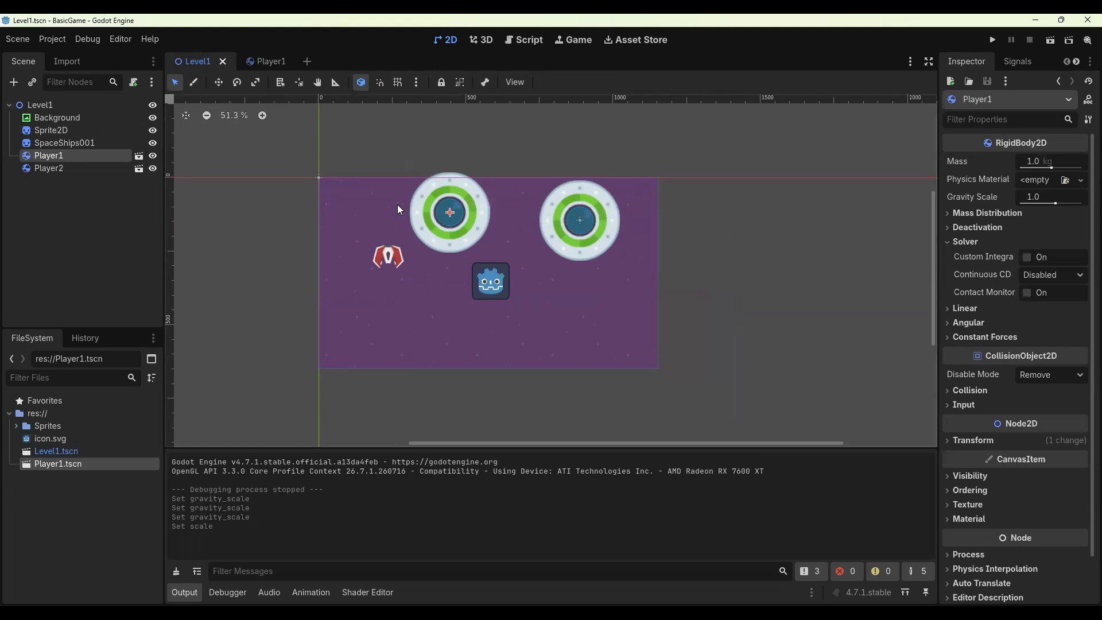
click(262, 60)
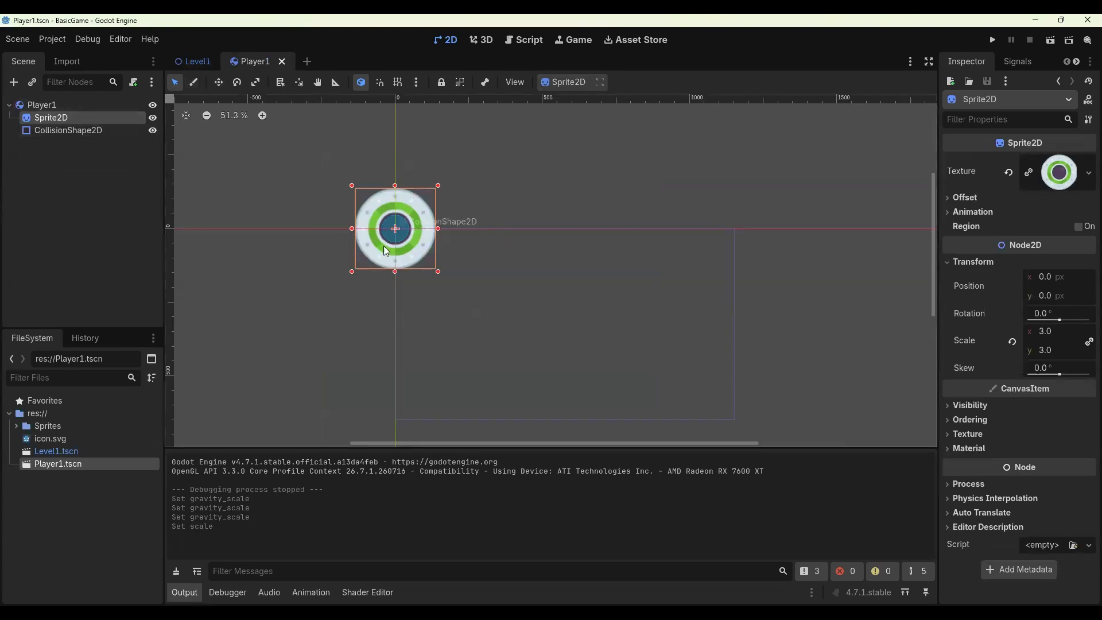
click(195, 61)
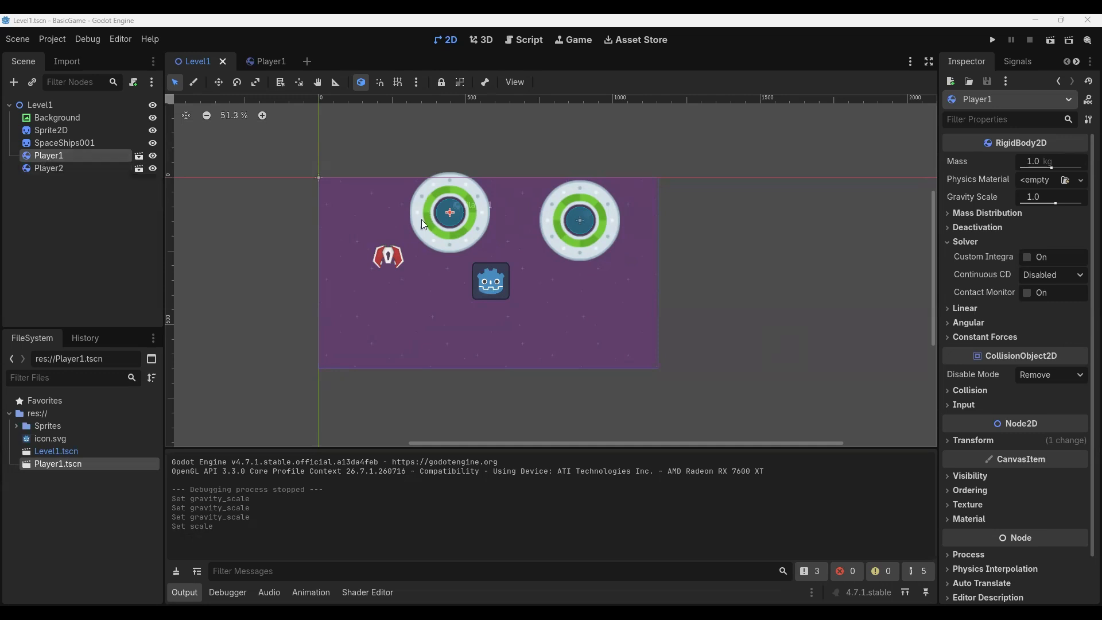
right_click(52, 155)
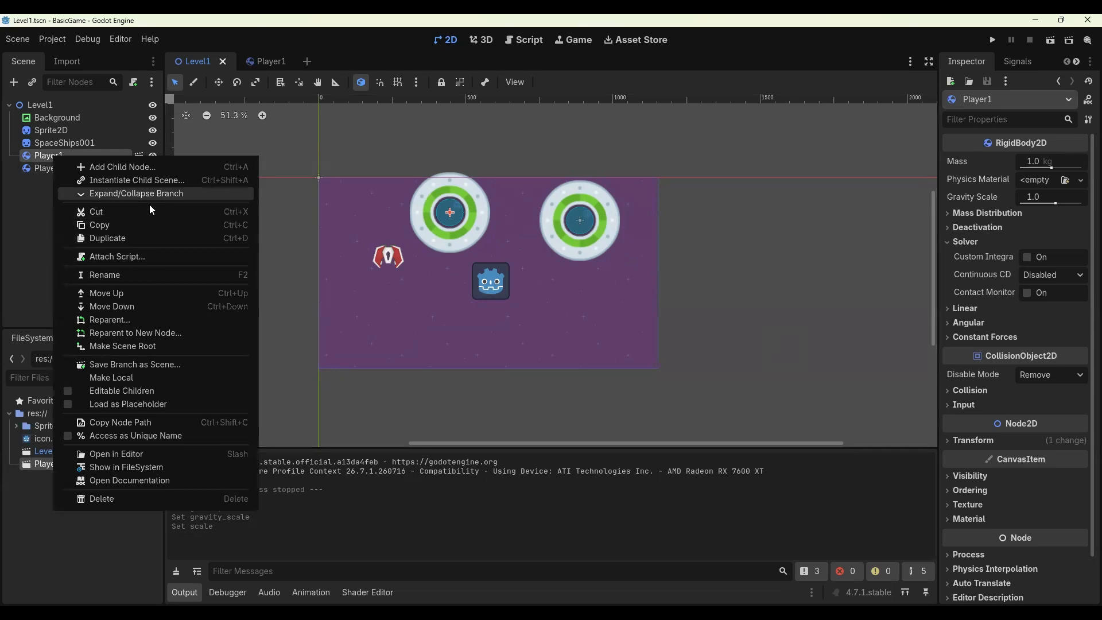
click(151, 388)
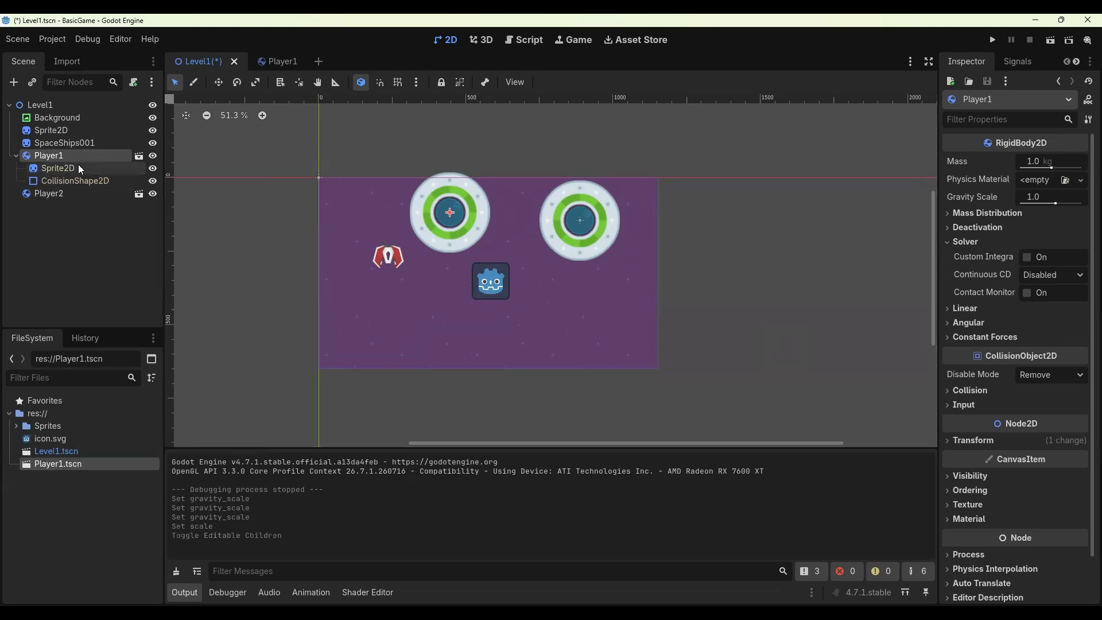
- Override the Player1 instance's Sprite2D scale to 1 in Level1 and save the level
click(51, 170)
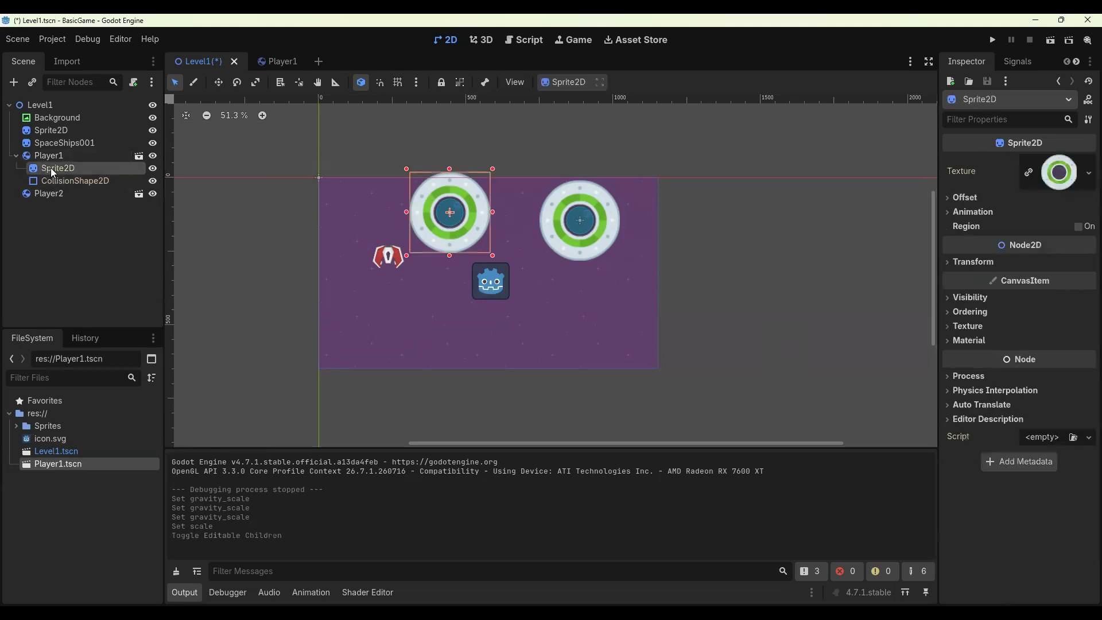
click(948, 263)
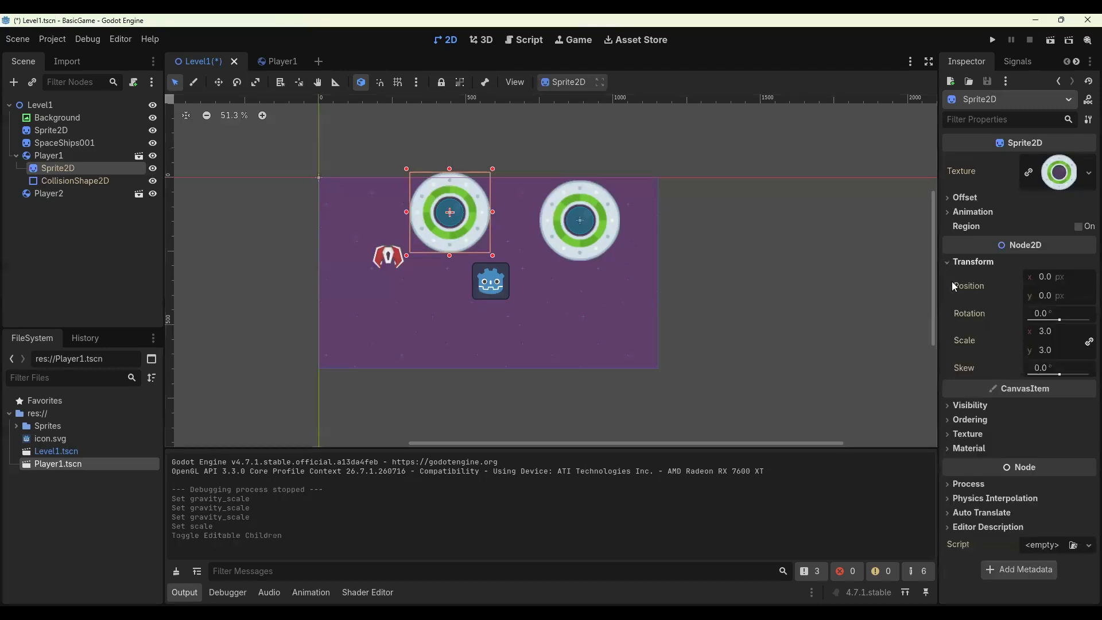
click(1064, 328)
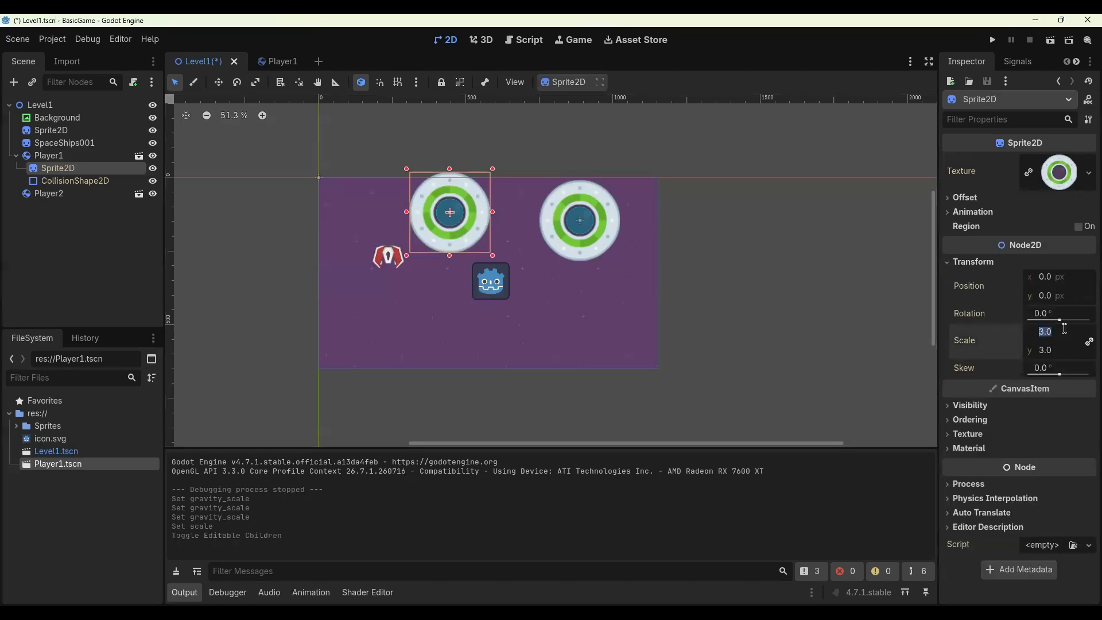
text(1)
key(Return)
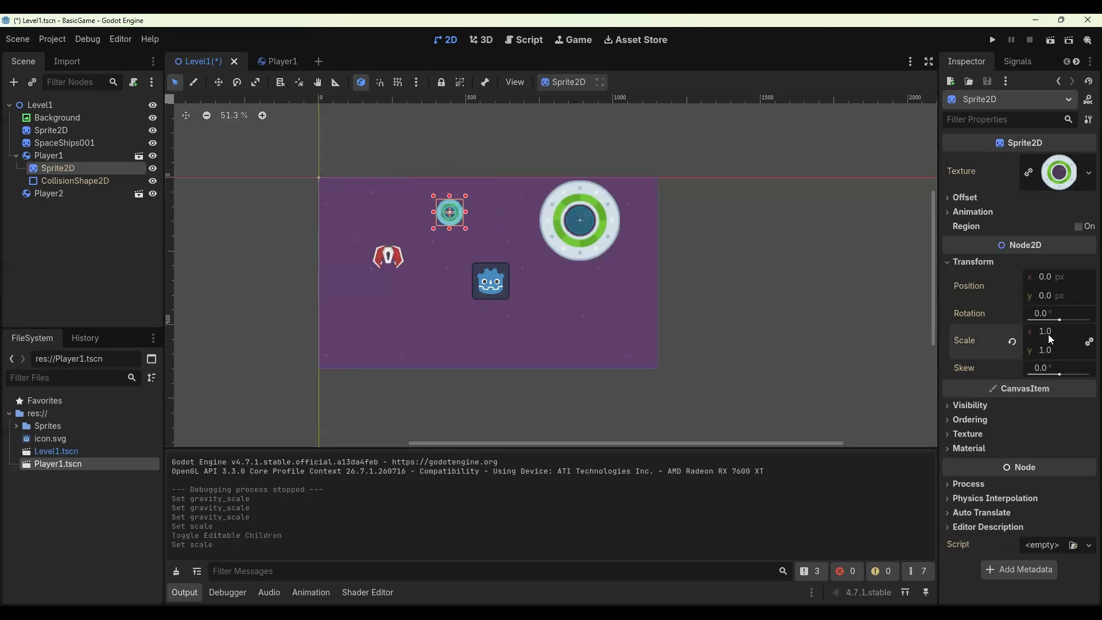
key(ctrl+s)
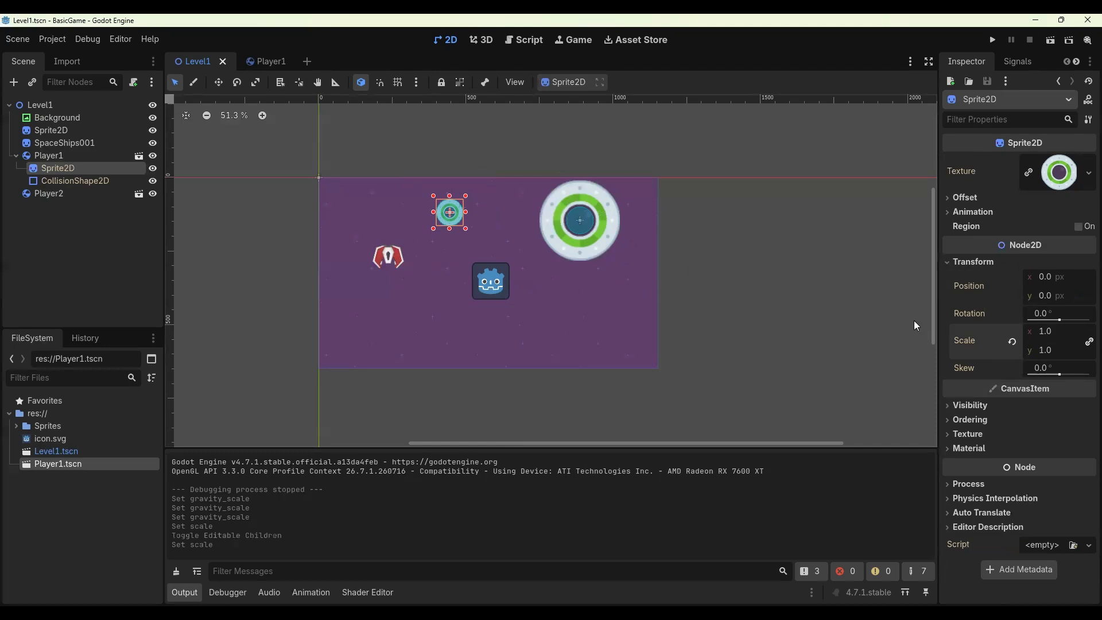
- Revert the instance's Sprite2D scale override, then set the scale back to 1
click(1012, 341)
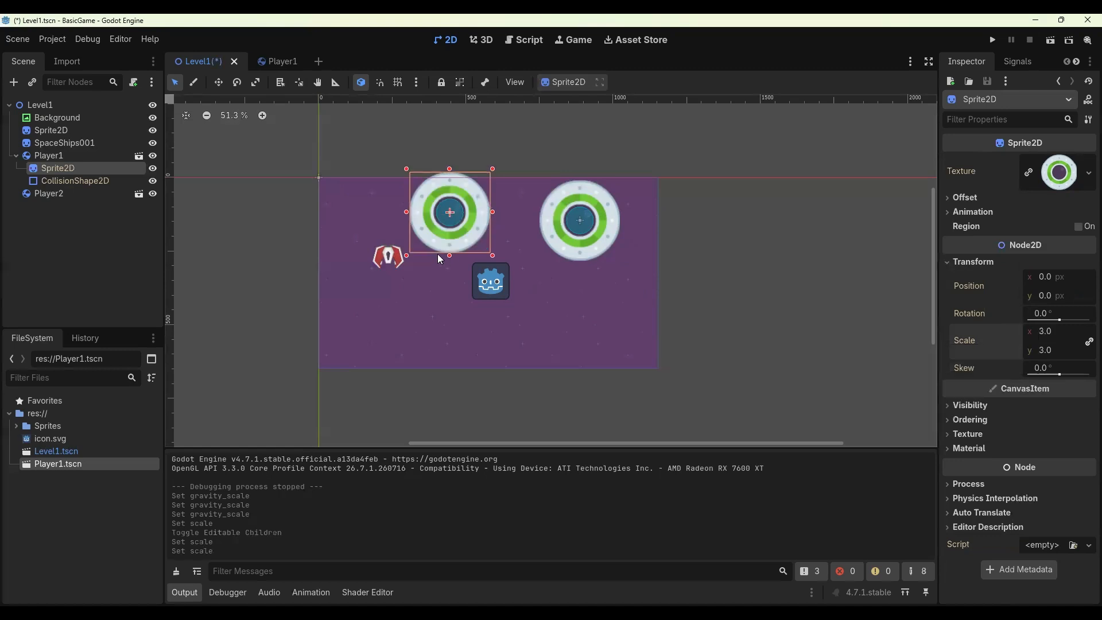
click(1045, 336)
text(1)
key(Return)
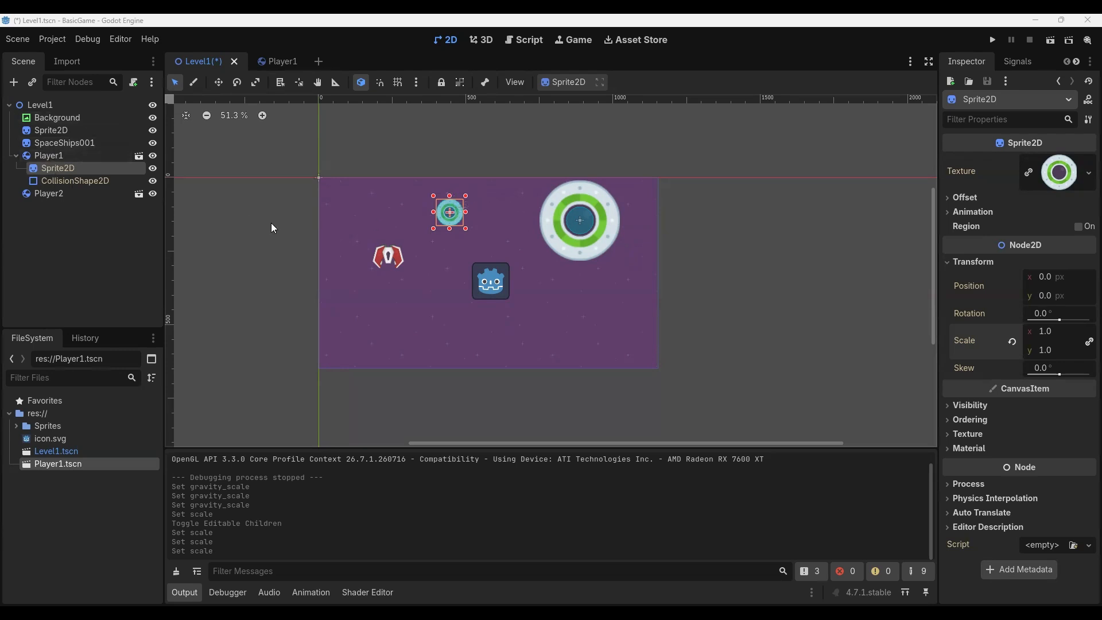
- Set the Sprite2D scale in the Player1 scene to 5, save it, and return to Level1
click(285, 60)
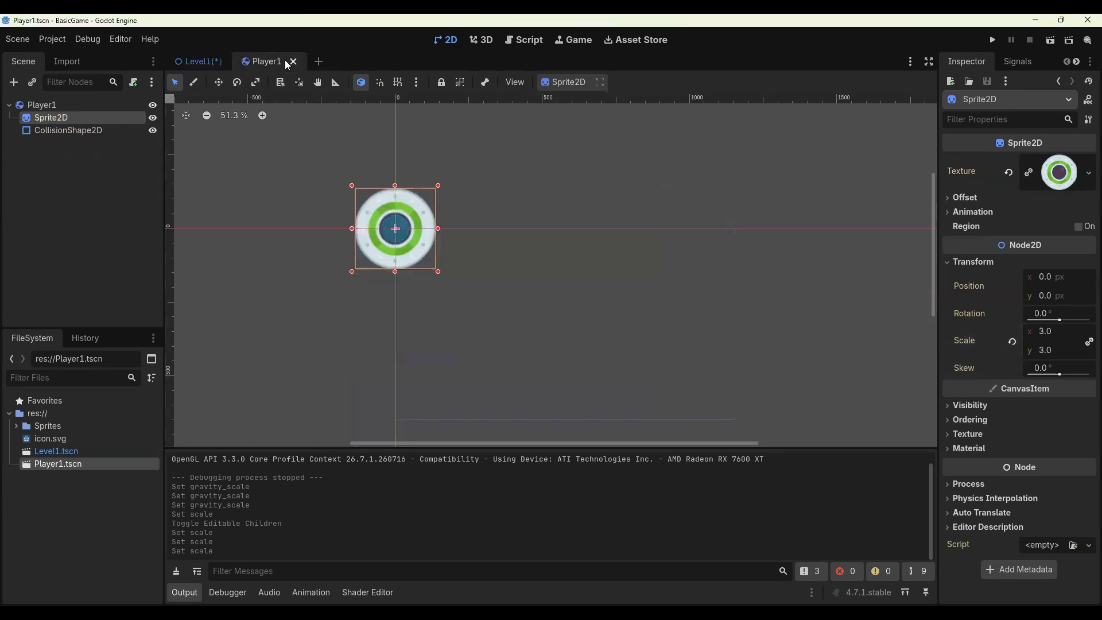
click(1045, 333)
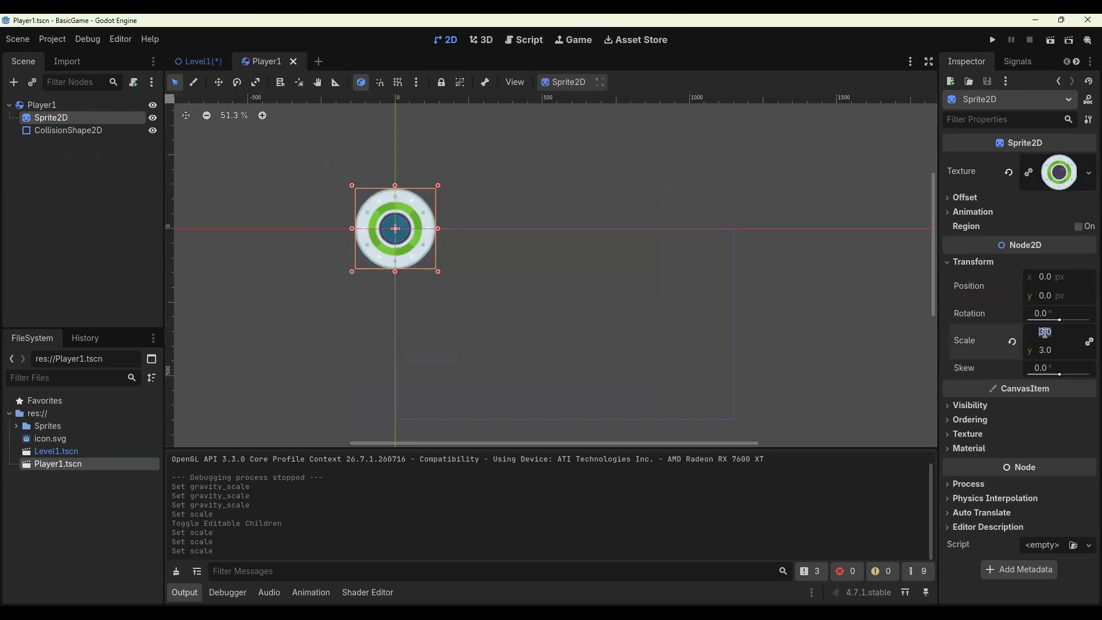
text(5)
key(Return)
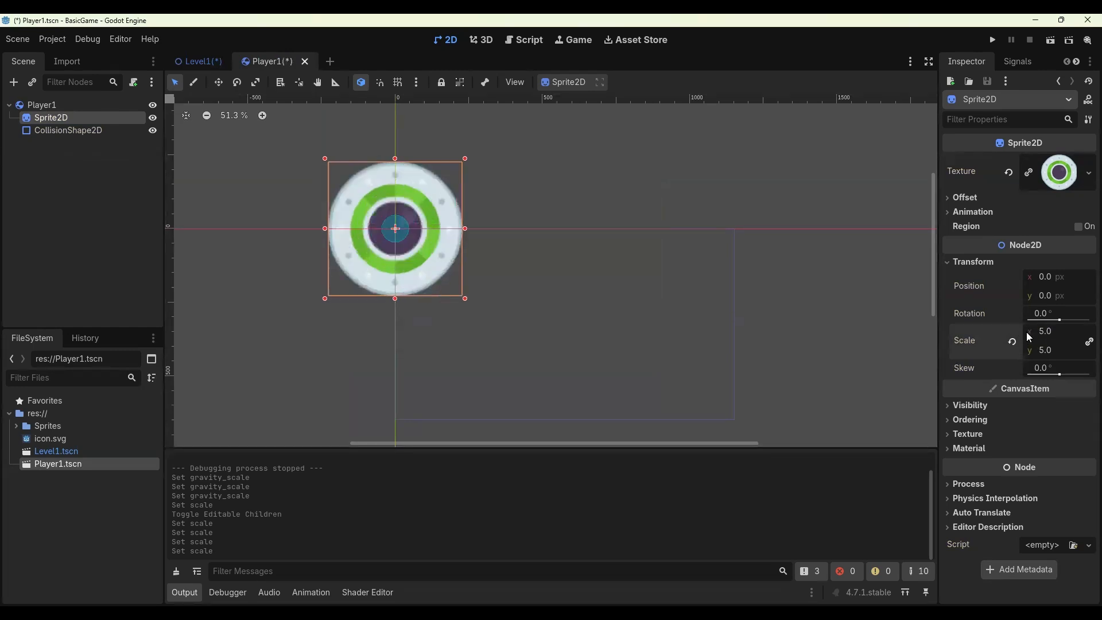
key(ctrl+s)
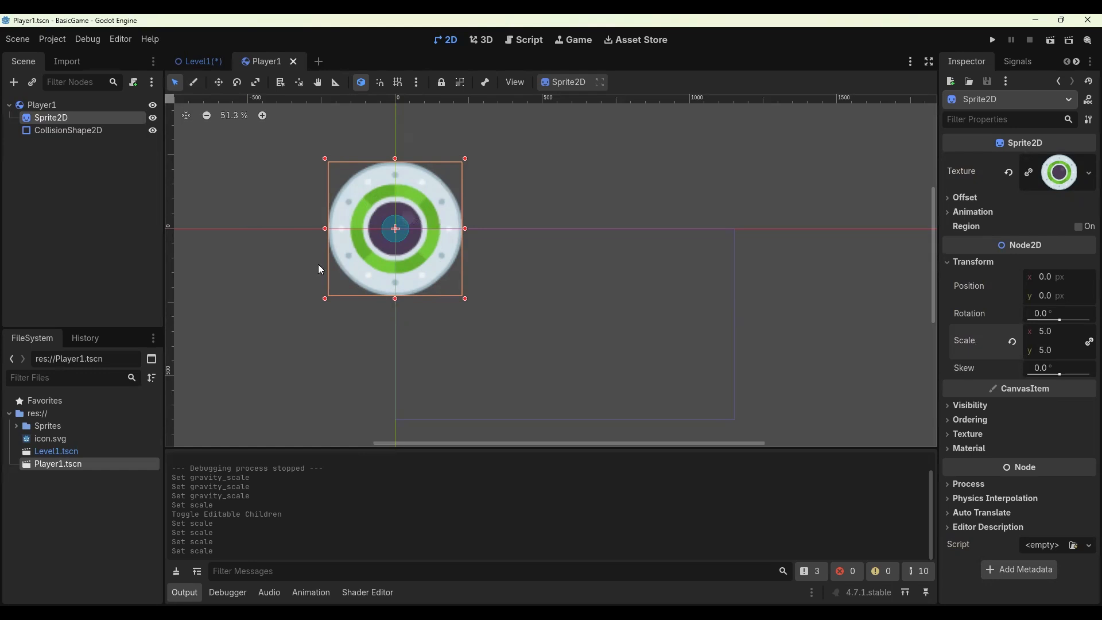
click(205, 60)
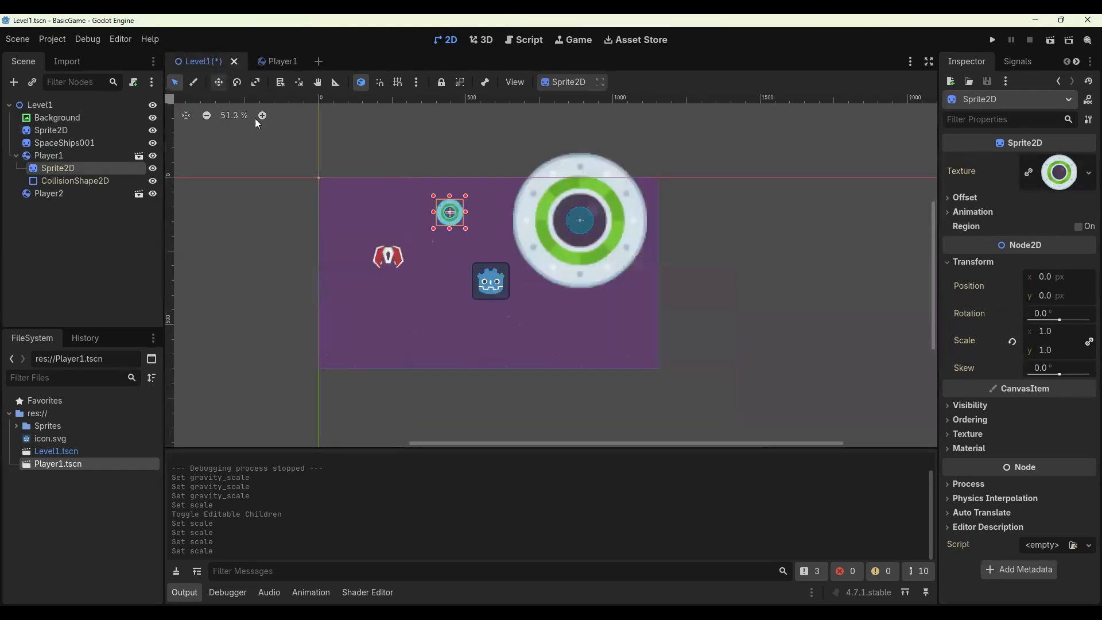